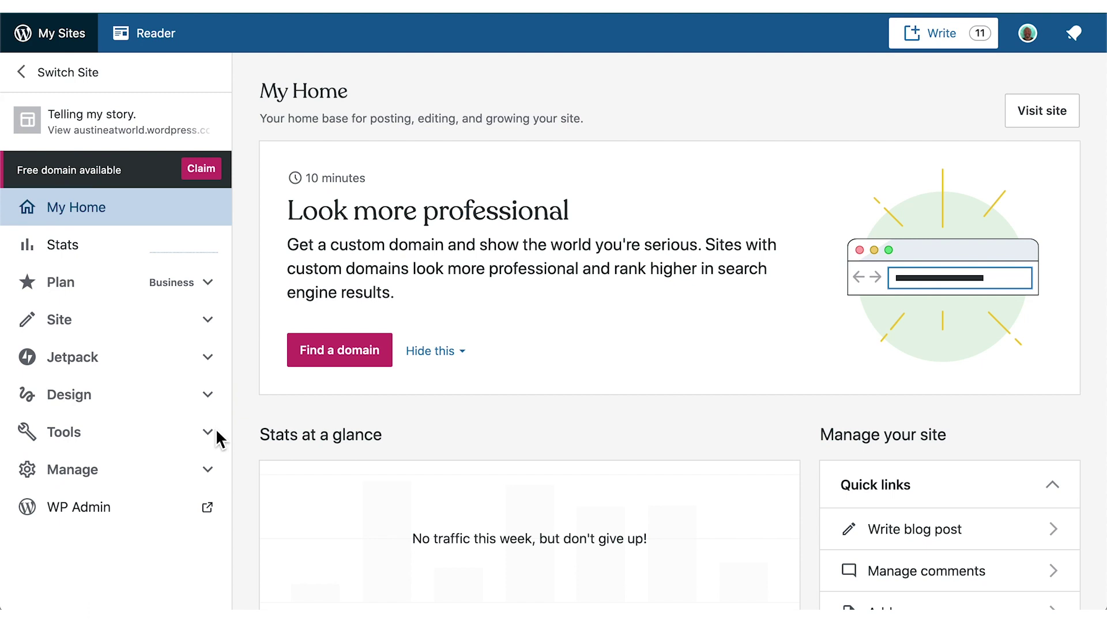
Open the Earn page under Tools and browse its payment, donation, premium content and PayPal cards.
{"action": "left_click", "coordinate": [212, 443]}
{"action": "scroll", "coordinate": [192, 553], "scroll_direction": "down", "scroll_amount": 1}
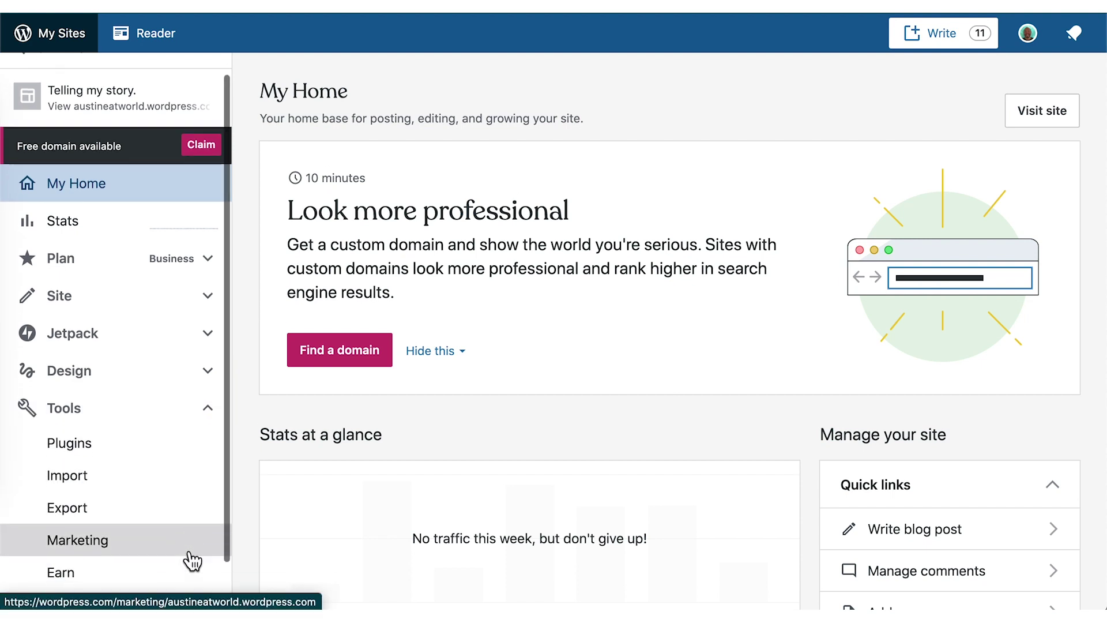
{"action": "scroll", "coordinate": [192, 559], "scroll_direction": "down", "scroll_amount": 1}
{"action": "left_click", "coordinate": [190, 538]}
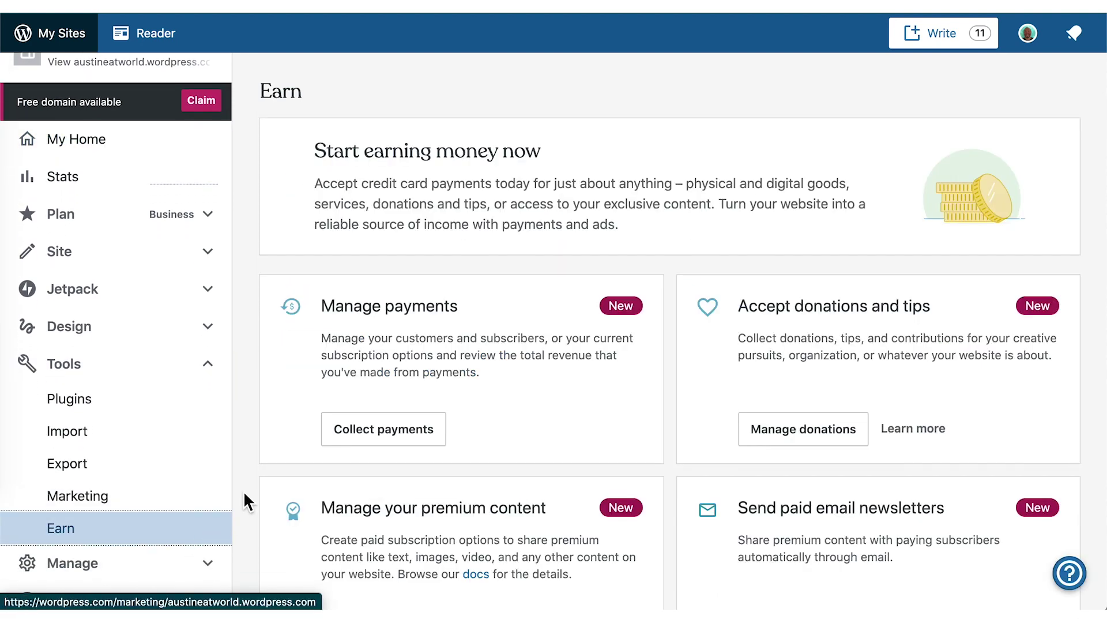
{"action": "scroll", "coordinate": [244, 489], "scroll_direction": "down", "scroll_amount": 5}
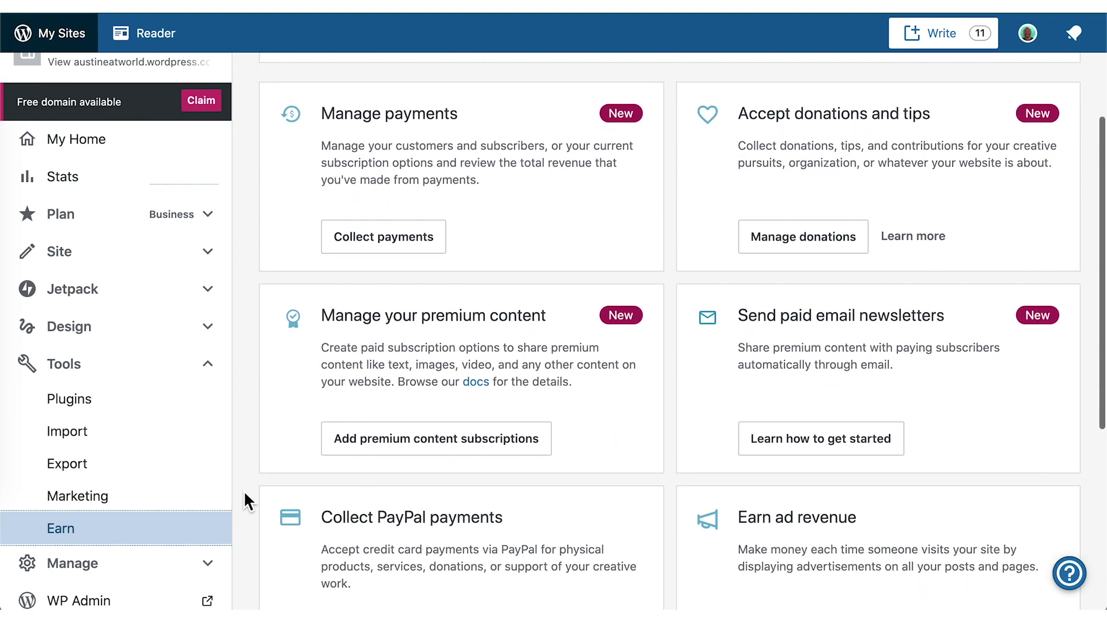
{"action": "scroll", "coordinate": [243, 490], "scroll_direction": "down", "scroll_amount": 4}
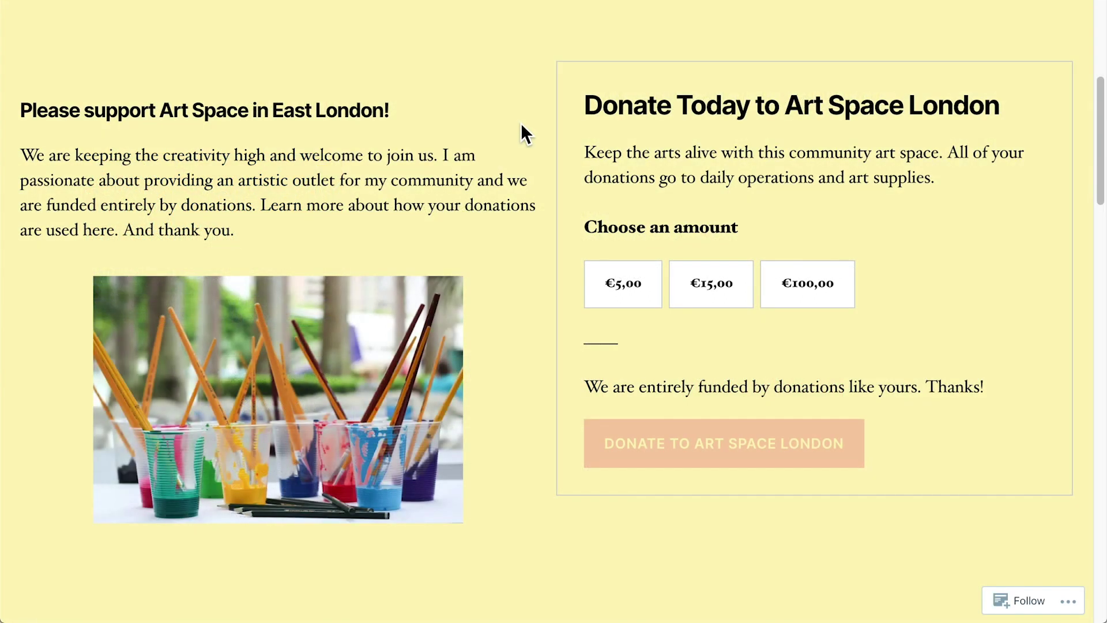
Donate €15,00 to Art Space London, then start the $100/year business newsletter subscription.
{"action": "left_click", "coordinate": [681, 282]}
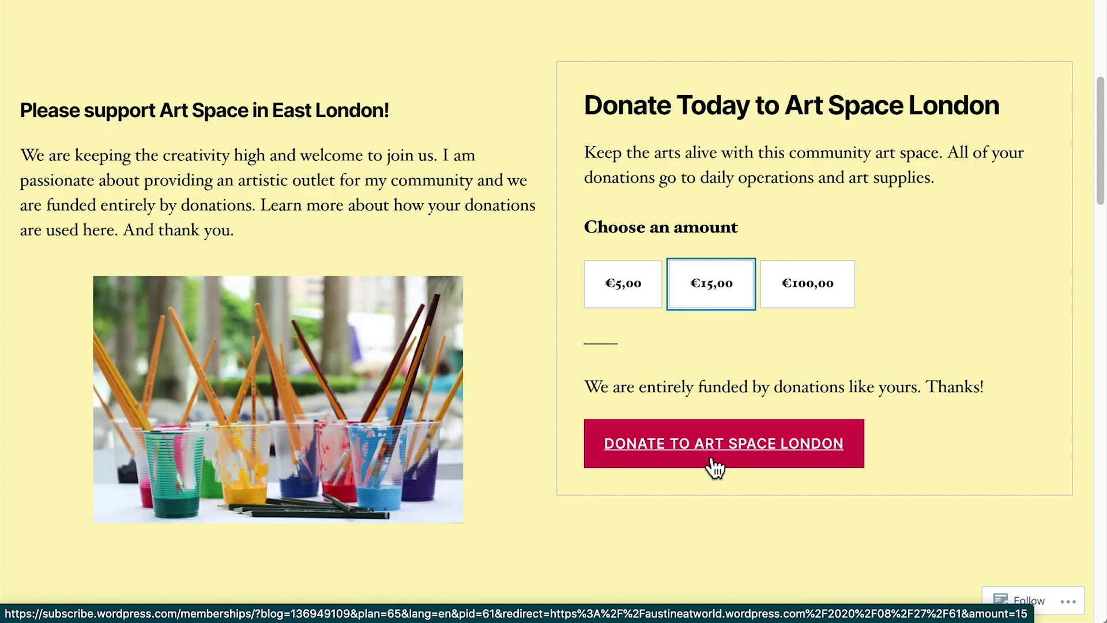
{"action": "left_click", "coordinate": [715, 468]}
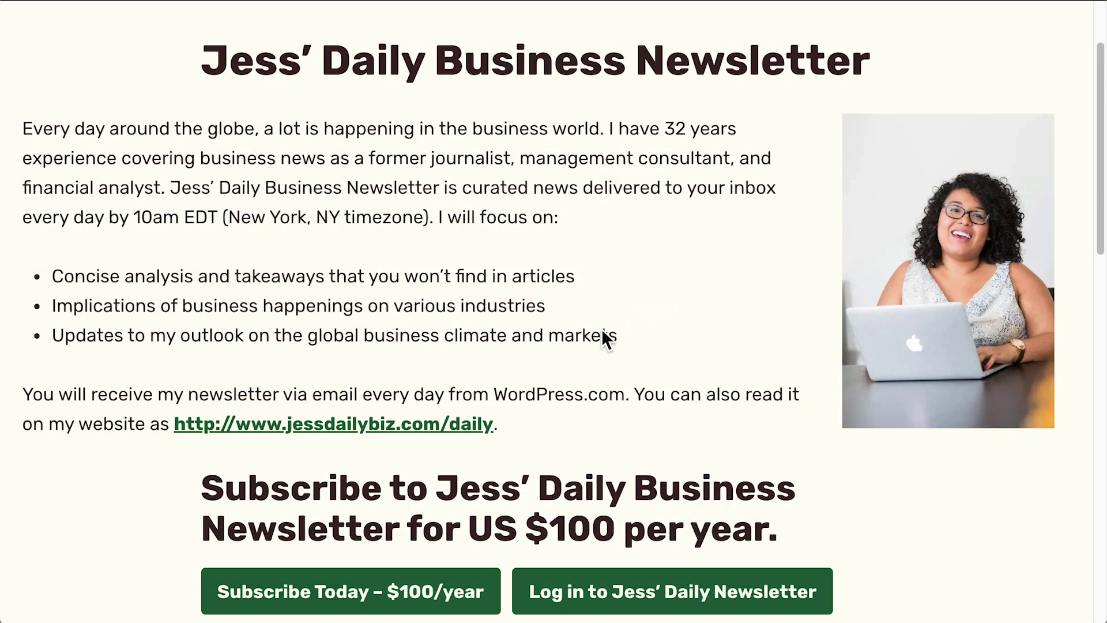
{"action": "left_click", "coordinate": [490, 577]}
{"action": "scroll", "coordinate": [491, 574], "scroll_direction": "down", "scroll_amount": 2}
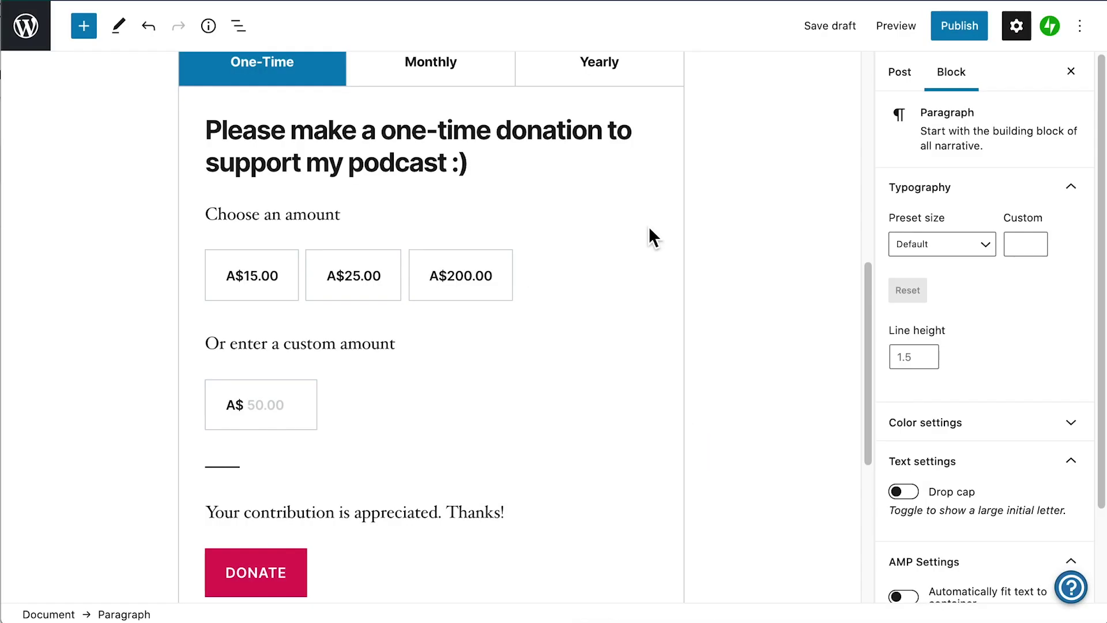
Add the line 'Thanks for your support of my business podcast!' and publish the podcast post.
{"action": "scroll", "coordinate": [649, 226], "scroll_direction": "up", "scroll_amount": 7}
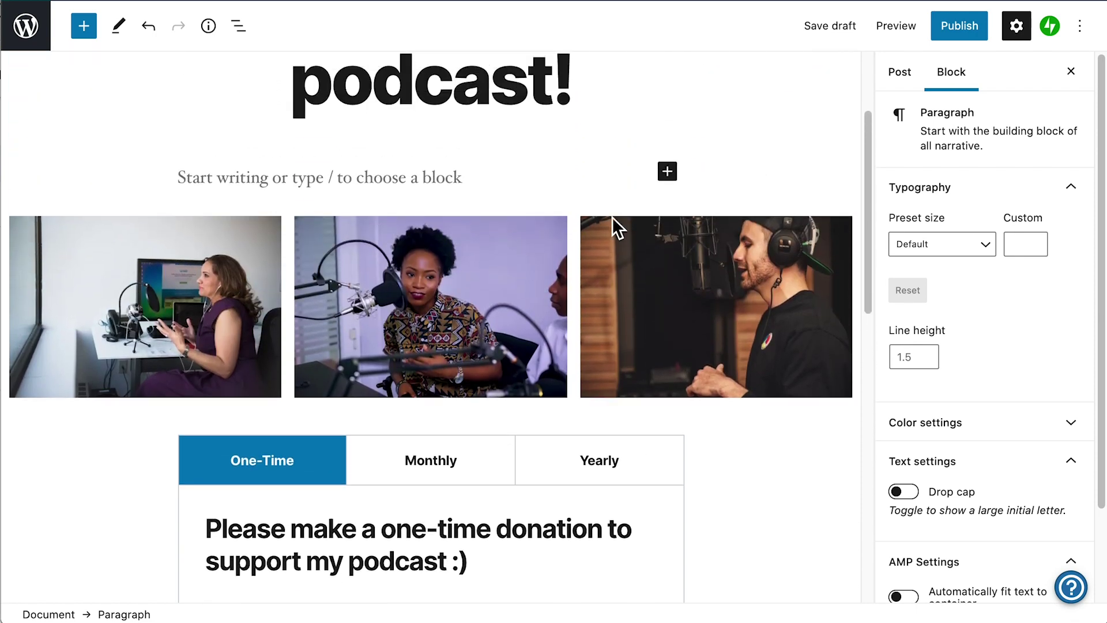
{"action": "left_click", "coordinate": [555, 178]}
{"action": "type", "text": "Thanks for your support of my business podcast!"}
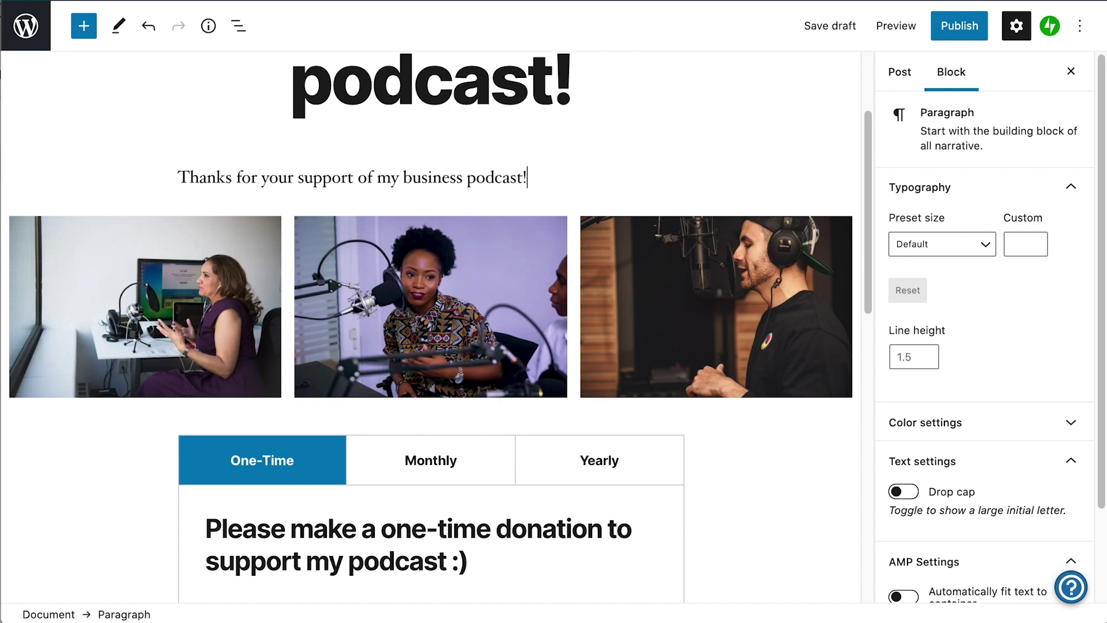
{"action": "scroll", "coordinate": [433, 323], "scroll_direction": "down", "scroll_amount": 5}
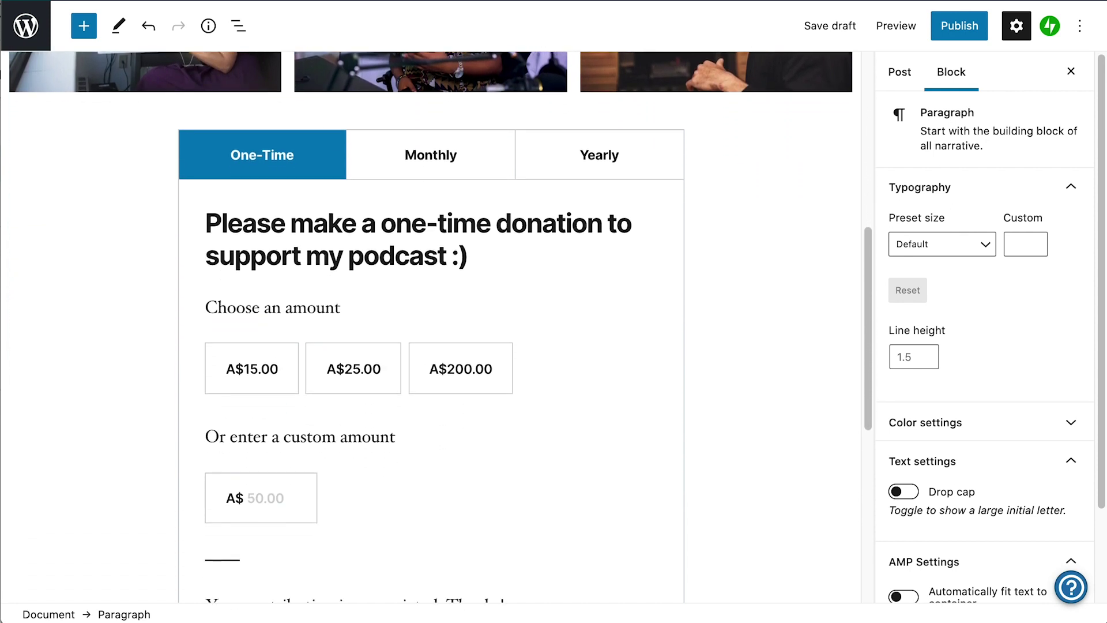
{"action": "left_click", "coordinate": [939, 25]}
{"action": "left_click", "coordinate": [939, 26]}
{"action": "left_click", "coordinate": [1081, 26]}
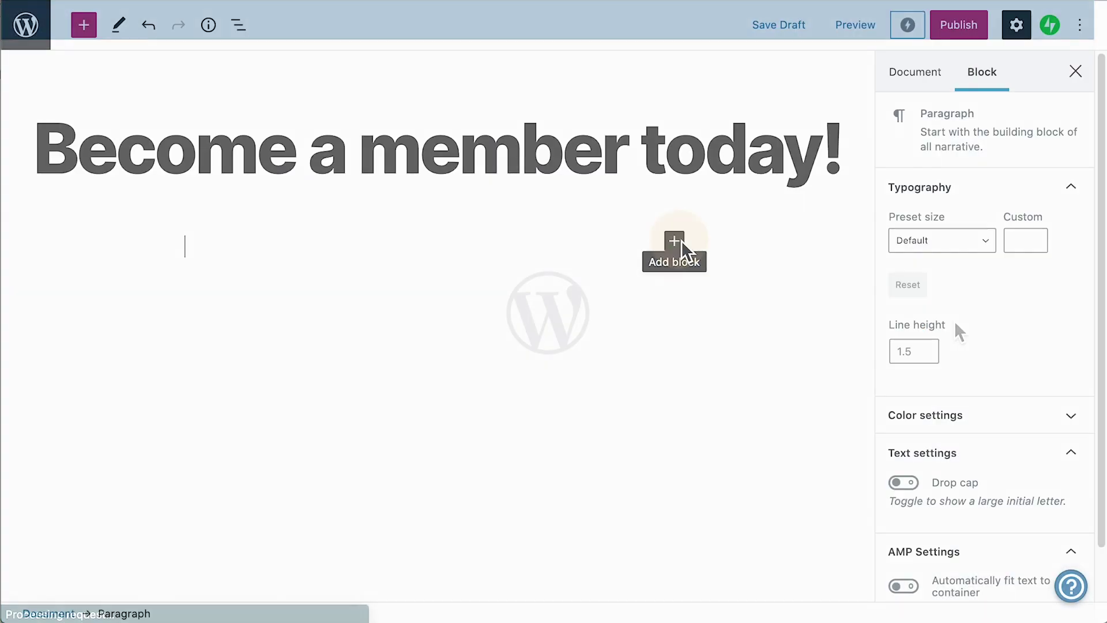
Insert a Payments block below the Subscribe Today! heading.
{"action": "left_click", "coordinate": [678, 242]}
{"action": "type", "text": "pre"}
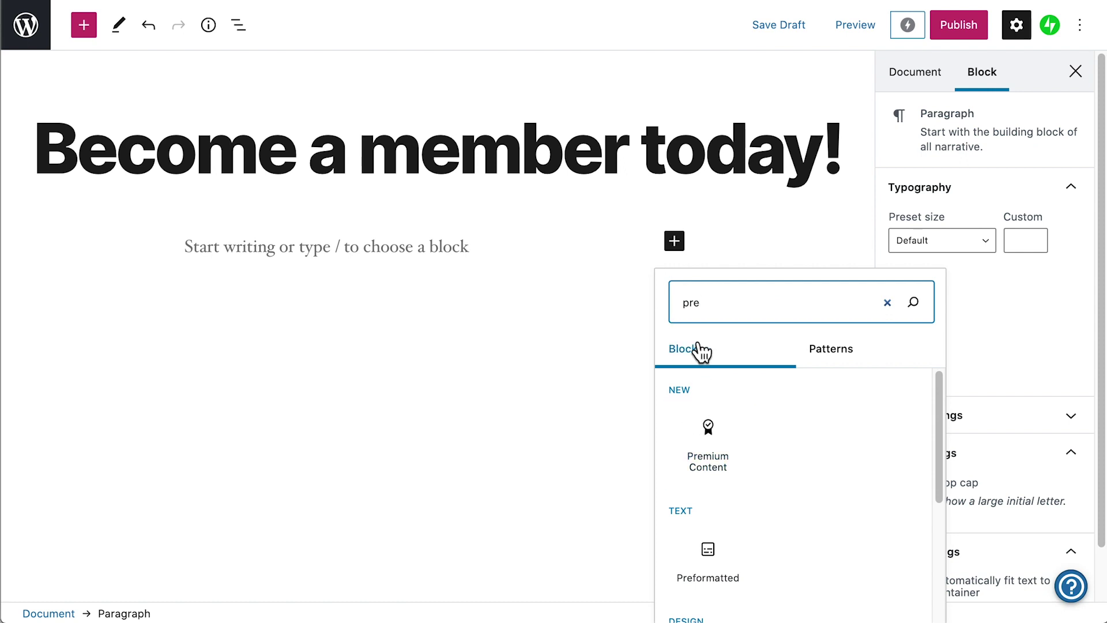
{"action": "key", "text": "BackSpace"}
{"action": "key", "text": "BackSpace"}
{"action": "type", "text": "ay"}
{"action": "type", "text": "member to Leo's Plan."}
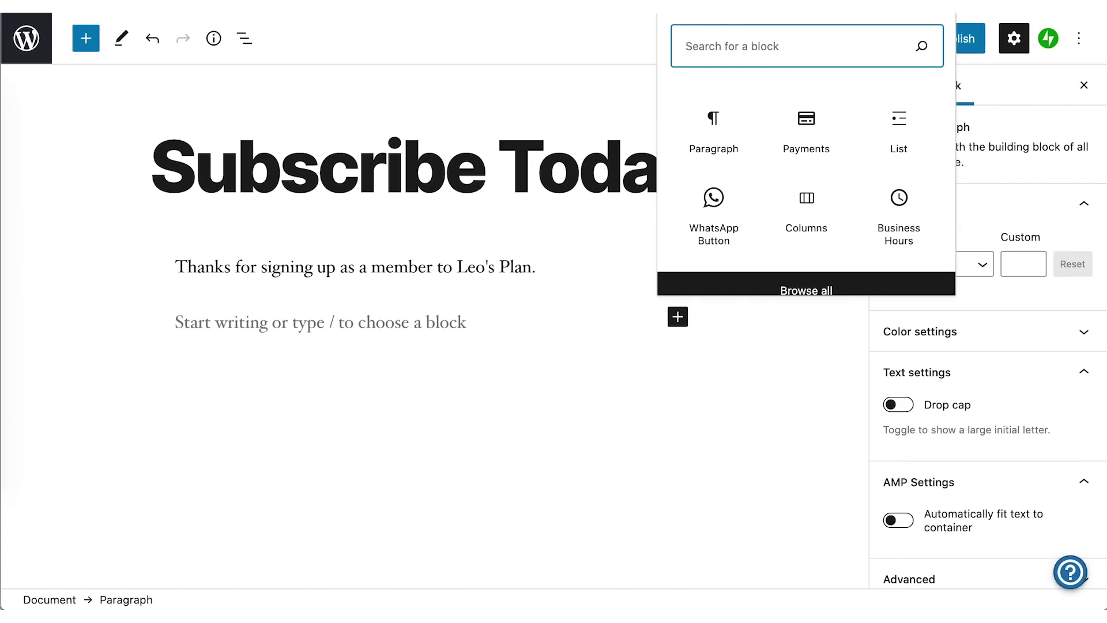
{"action": "type", "text": "payments"}
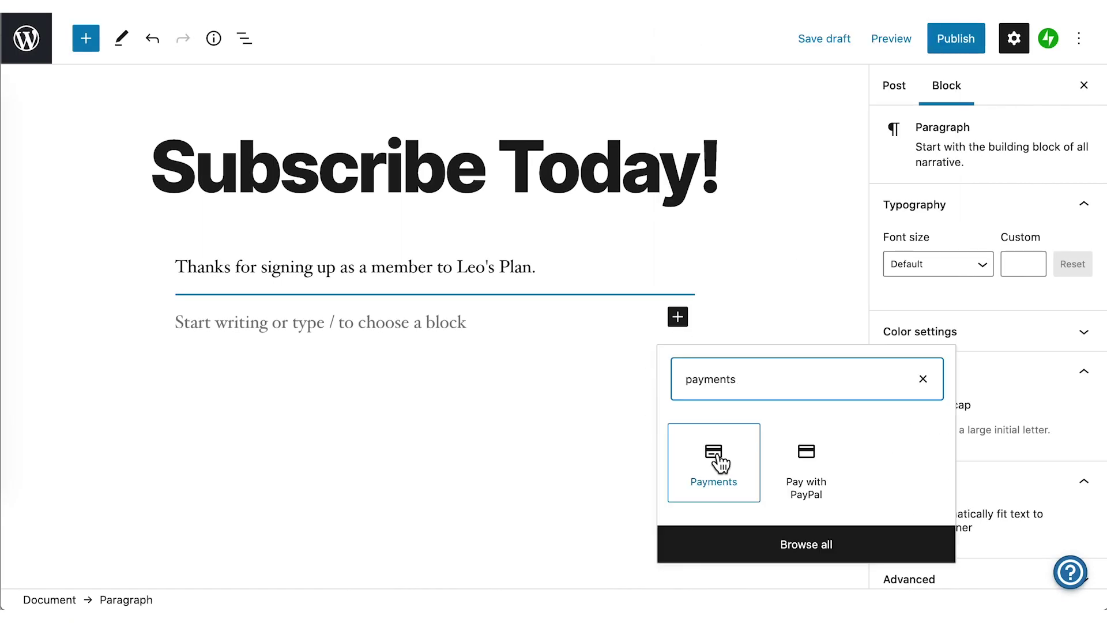
{"action": "left_click", "coordinate": [716, 453]}
Choose the $5.00 / month plan and relabel its button from CONTRIBUTION to MEMBERSHIP.
{"action": "left_click", "coordinate": [275, 409]}
{"action": "left_click", "coordinate": [260, 345]}
{"action": "double_click", "coordinate": [275, 347]}
{"action": "type", "text": "MEMBERSHIP"}
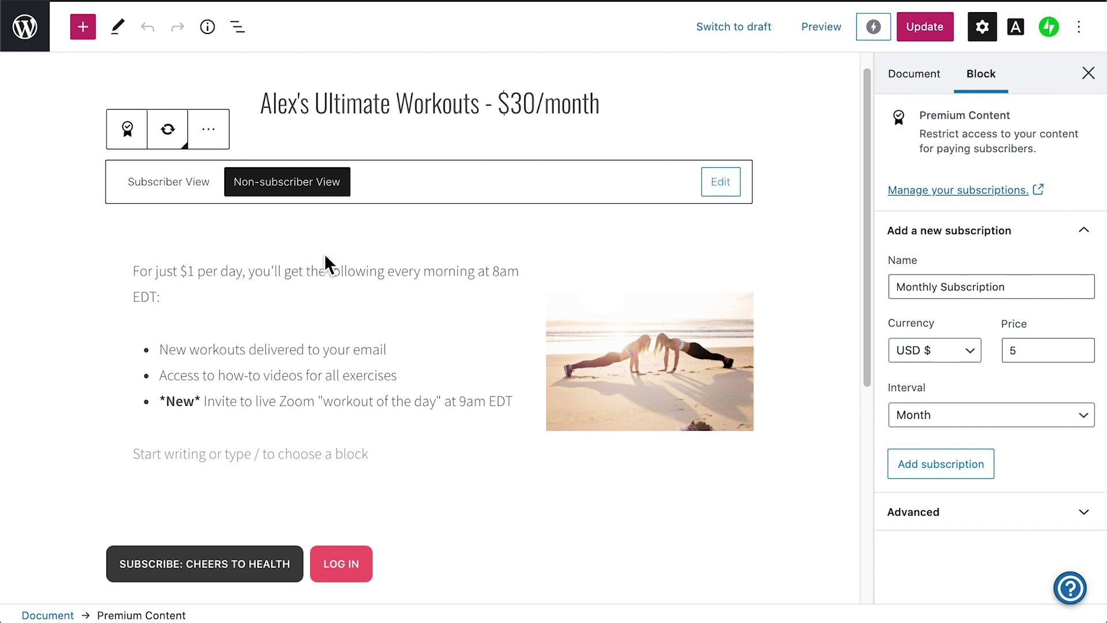
Show the workout post's Subscriber View, then start the recipe site's $35/month subscription.
{"action": "left_click", "coordinate": [179, 181]}
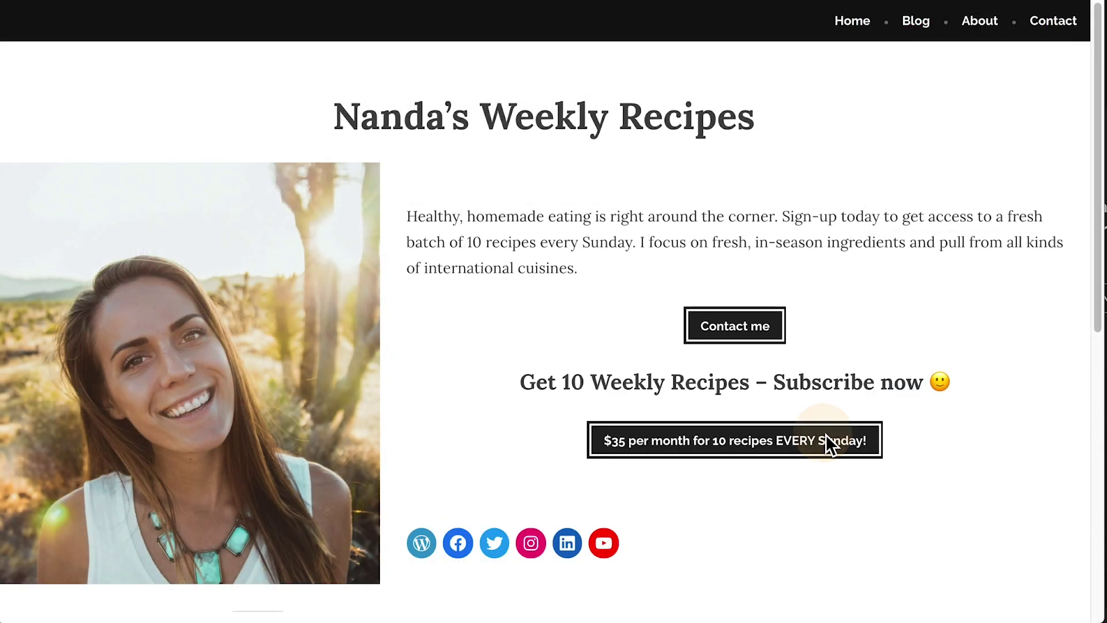
{"action": "left_click", "coordinate": [826, 434]}
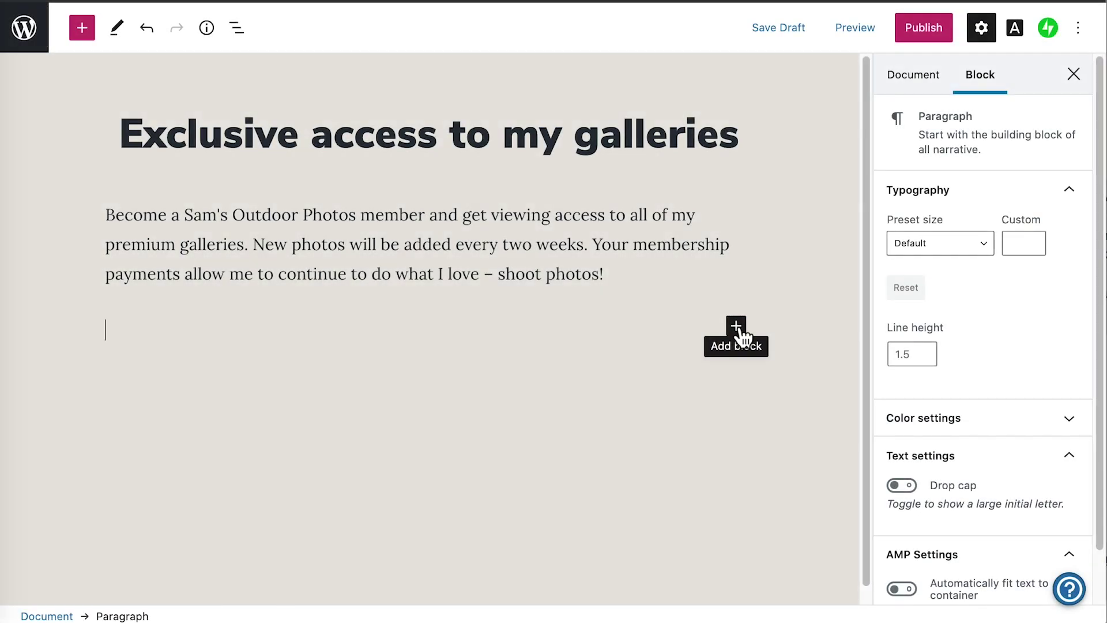
Insert a Premium Content block below the intro paragraph and switch to Subscriber View.
{"action": "left_click", "coordinate": [741, 334]}
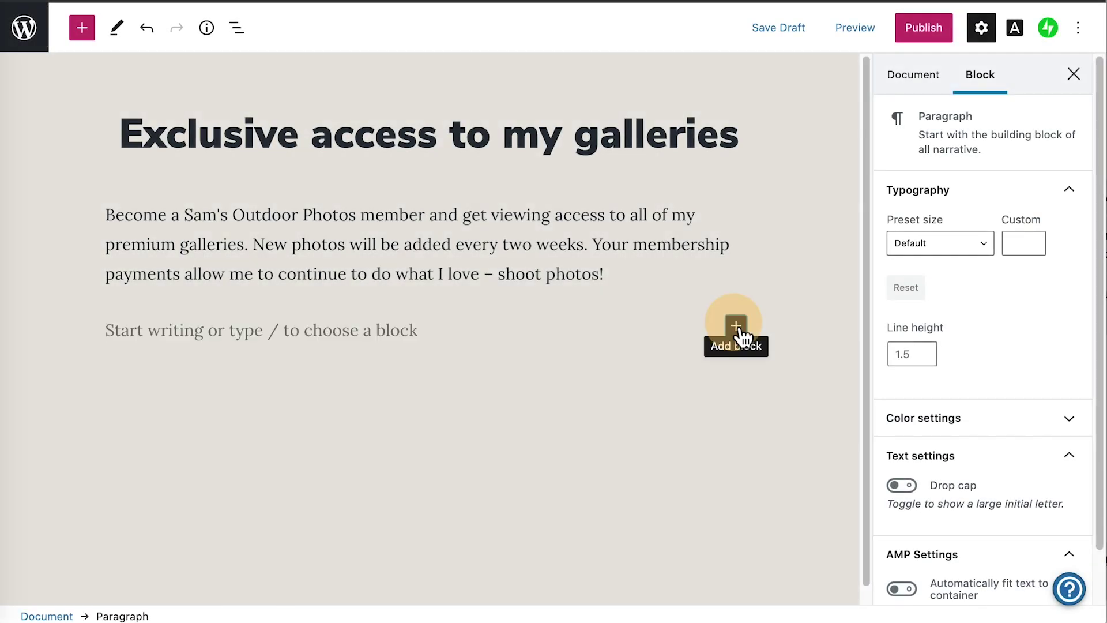
{"action": "type", "text": "premiu"}
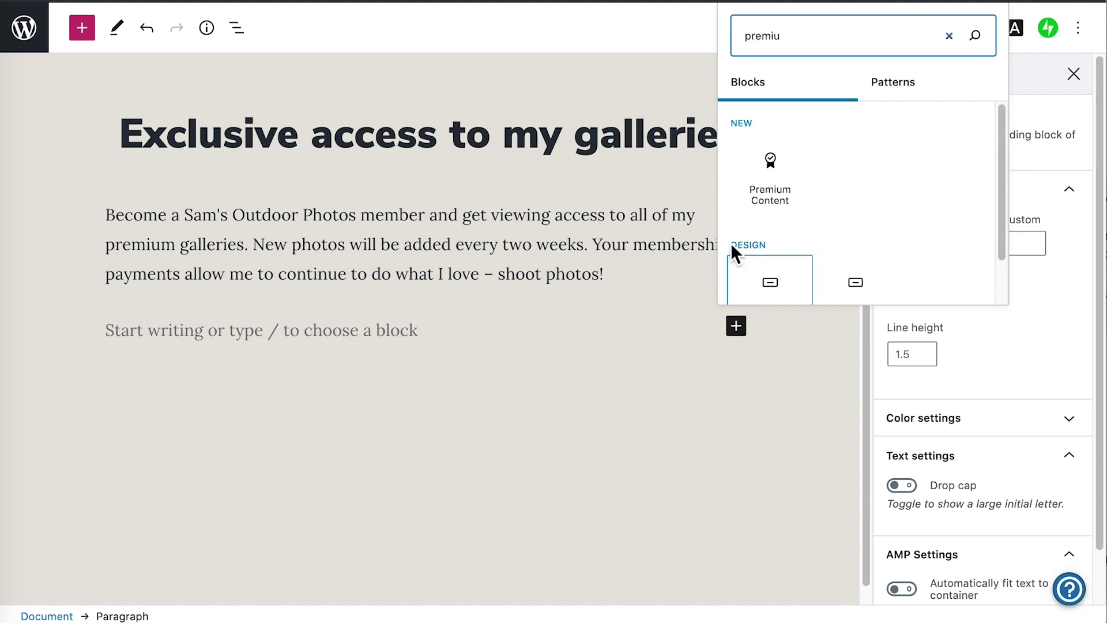
{"action": "left_click", "coordinate": [767, 191]}
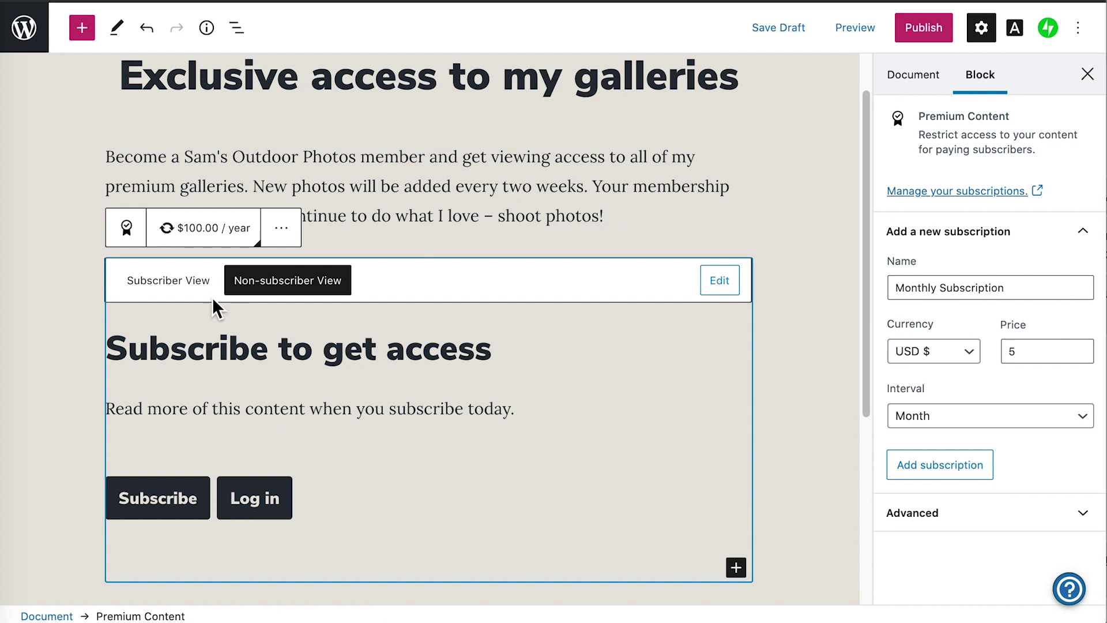
{"action": "left_click", "coordinate": [195, 288]}
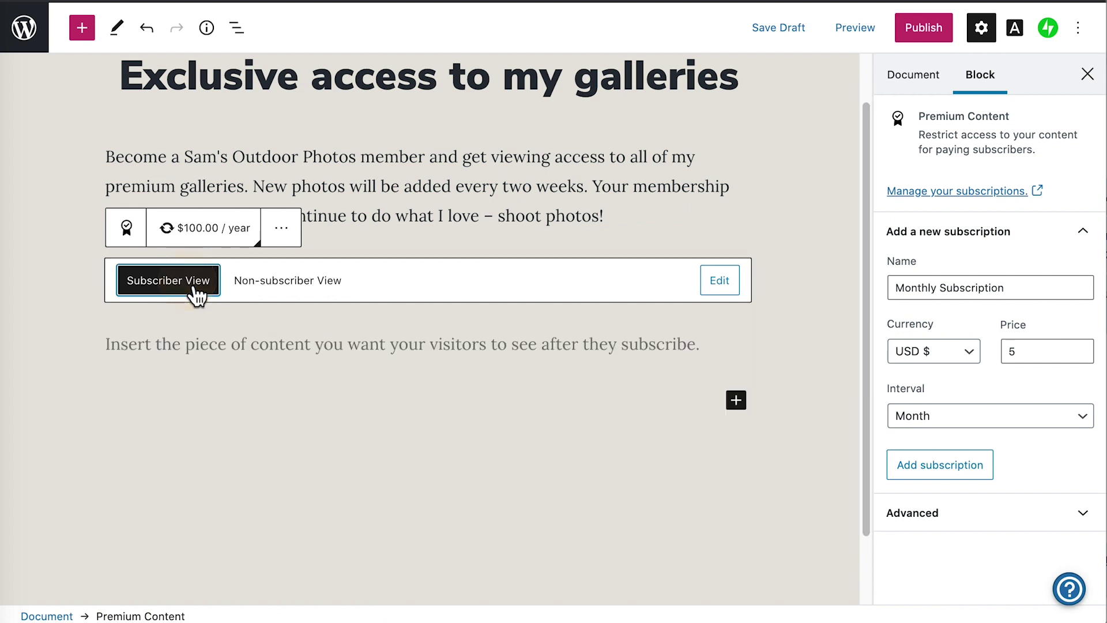
Turn the subscriber placeholder paragraph into a Gallery block sourcing images from the Media Library.
{"action": "left_click", "coordinate": [183, 346]}
{"action": "type", "text": "/galler"}
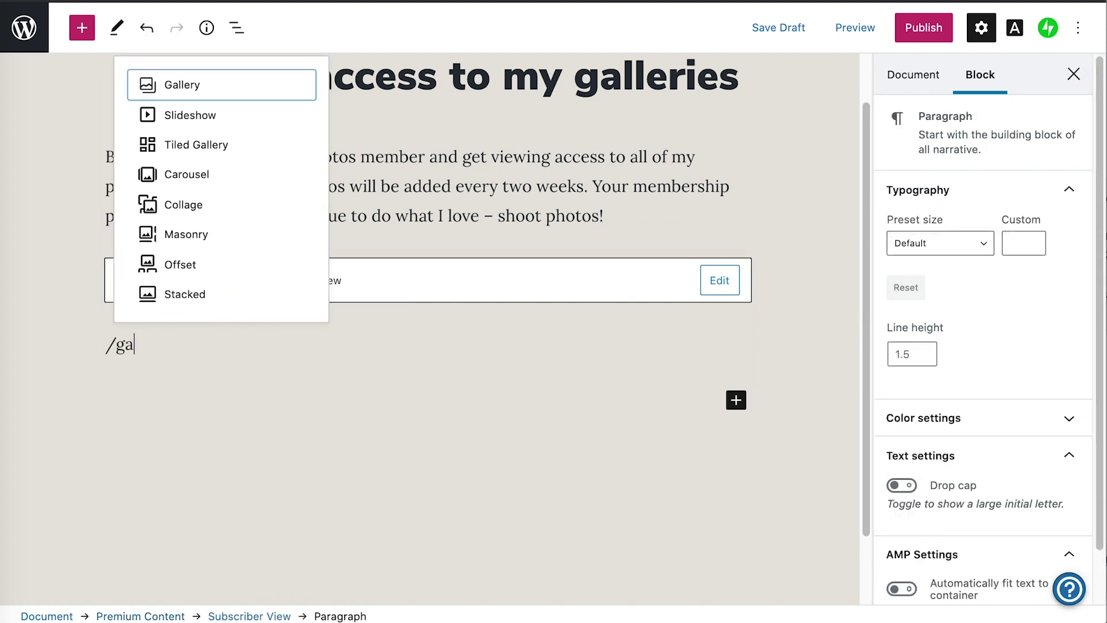
{"action": "left_click", "coordinate": [205, 323]}
{"action": "left_click", "coordinate": [210, 380]}
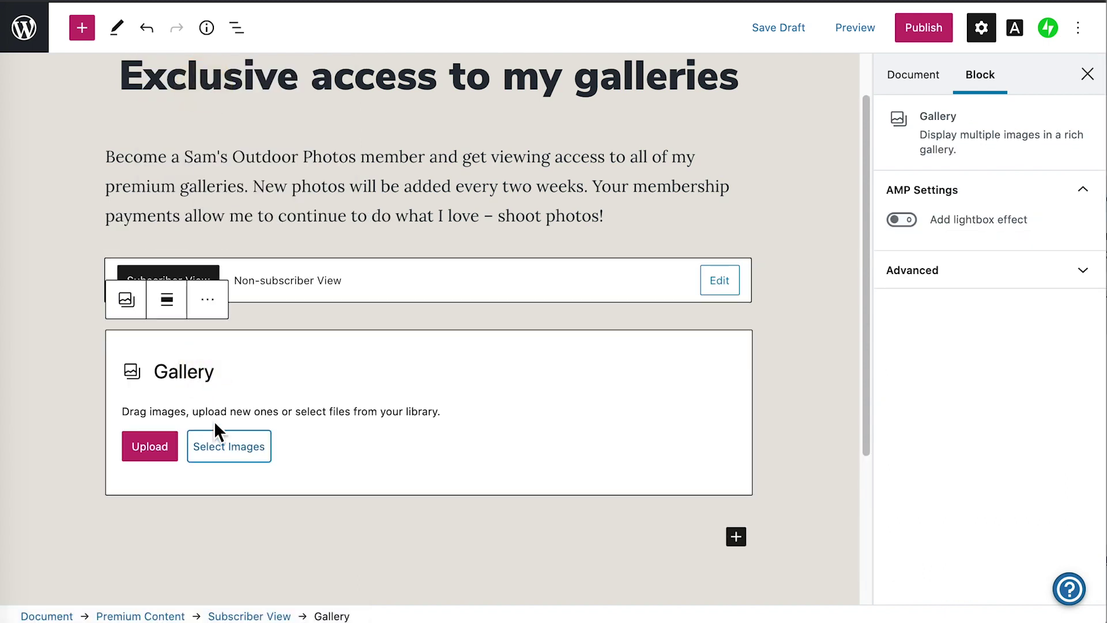
{"action": "left_click", "coordinate": [228, 450]}
{"action": "left_click", "coordinate": [275, 520]}
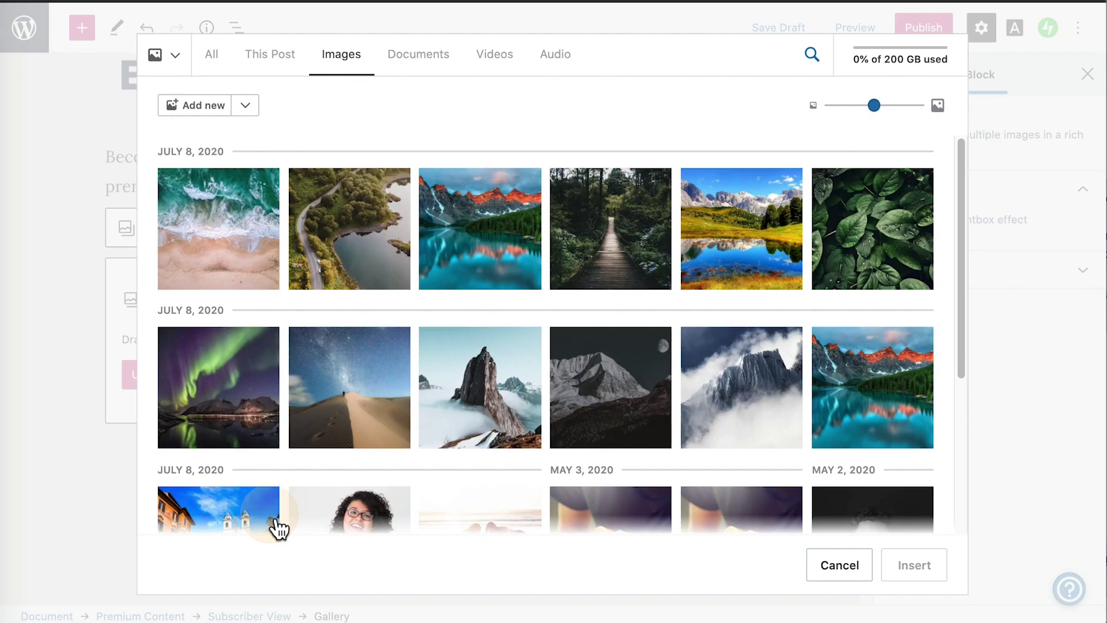
Insert the beach, mountain, green lake and turquoise lake photos into the gallery.
{"action": "left_click", "coordinate": [253, 278]}
{"action": "left_click", "coordinate": [476, 397]}
{"action": "left_click", "coordinate": [713, 267]}
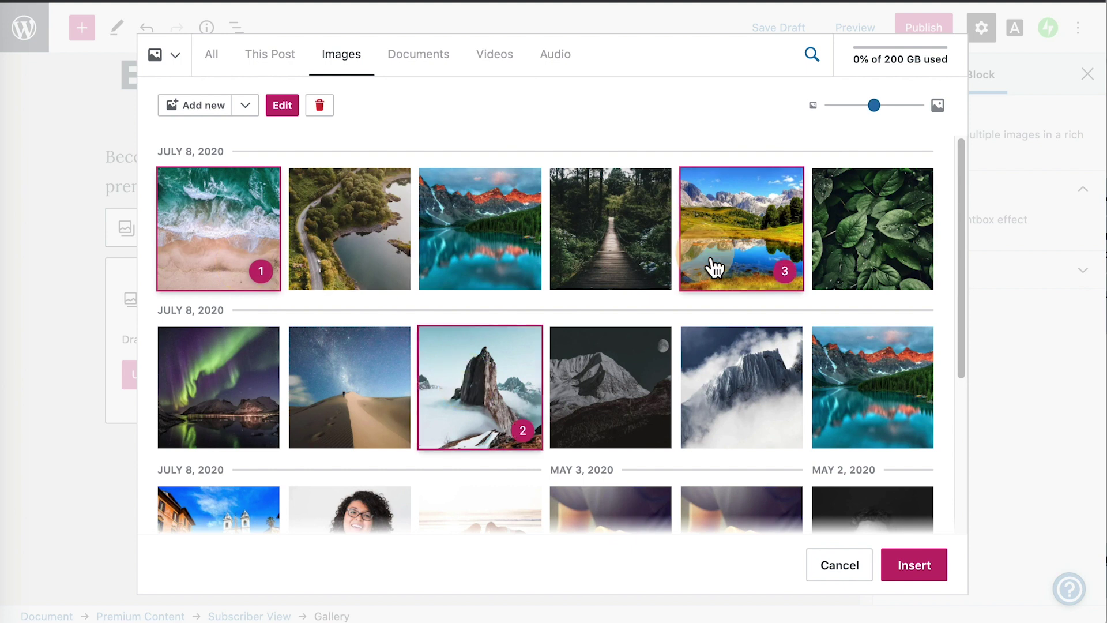
{"action": "left_click", "coordinate": [507, 262]}
{"action": "left_click", "coordinate": [920, 579]}
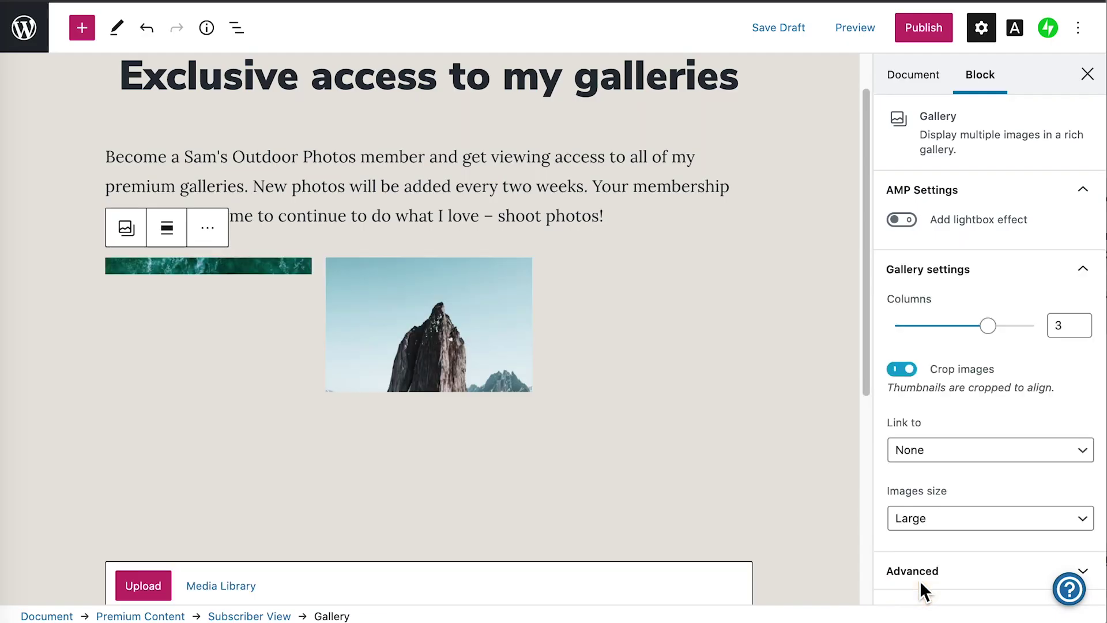
{"action": "scroll", "coordinate": [831, 542], "scroll_direction": "down", "scroll_amount": 3}
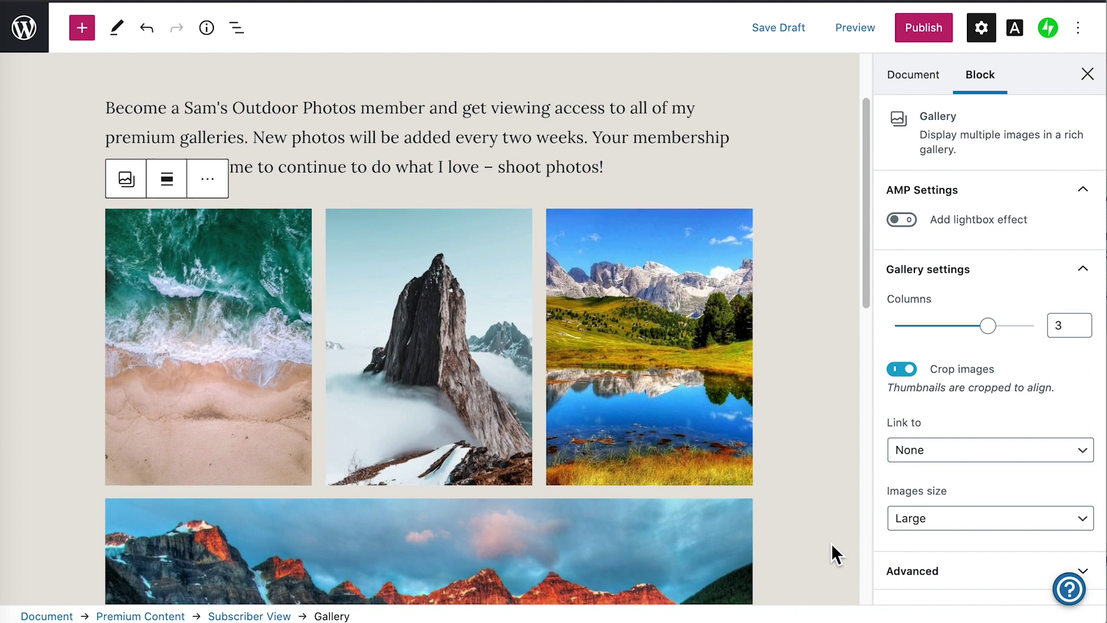
{"action": "left_click", "coordinate": [279, 269]}
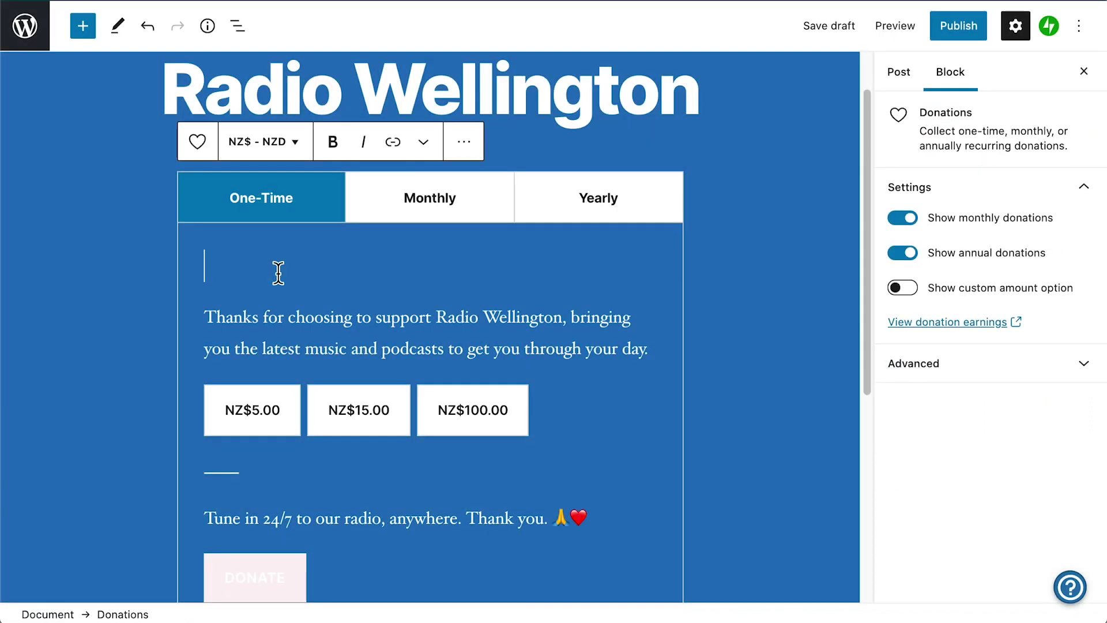
Head the donation box 'Support Radio Wellington ❤' and turn off annual and monthly donations.
{"action": "type", "text": "Support R"}
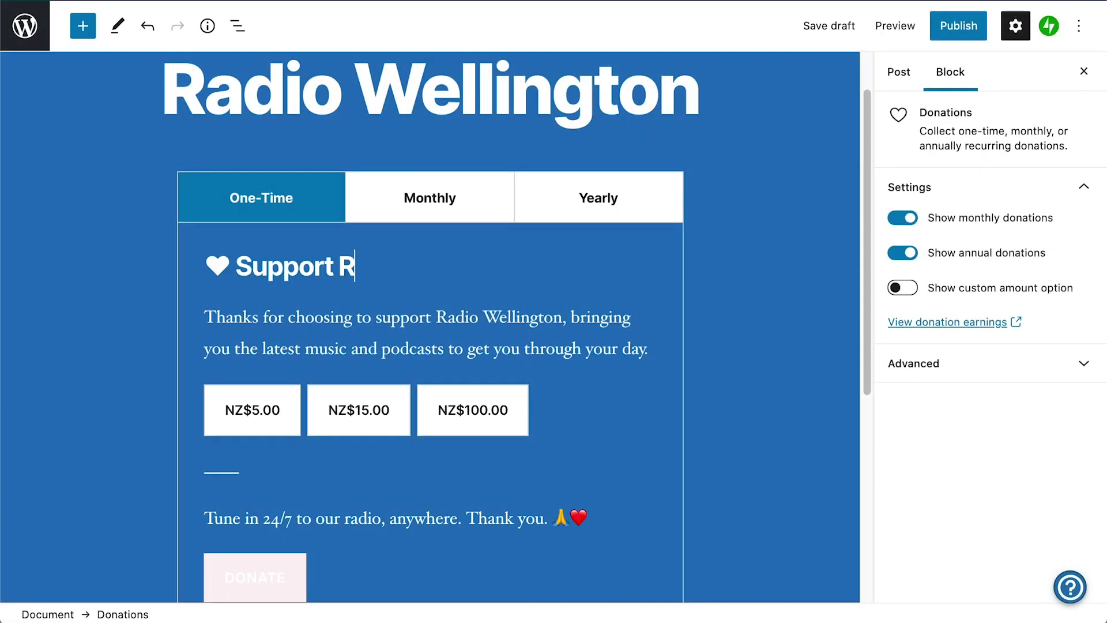
{"action": "type", "text": "adio Wellington ❤"}
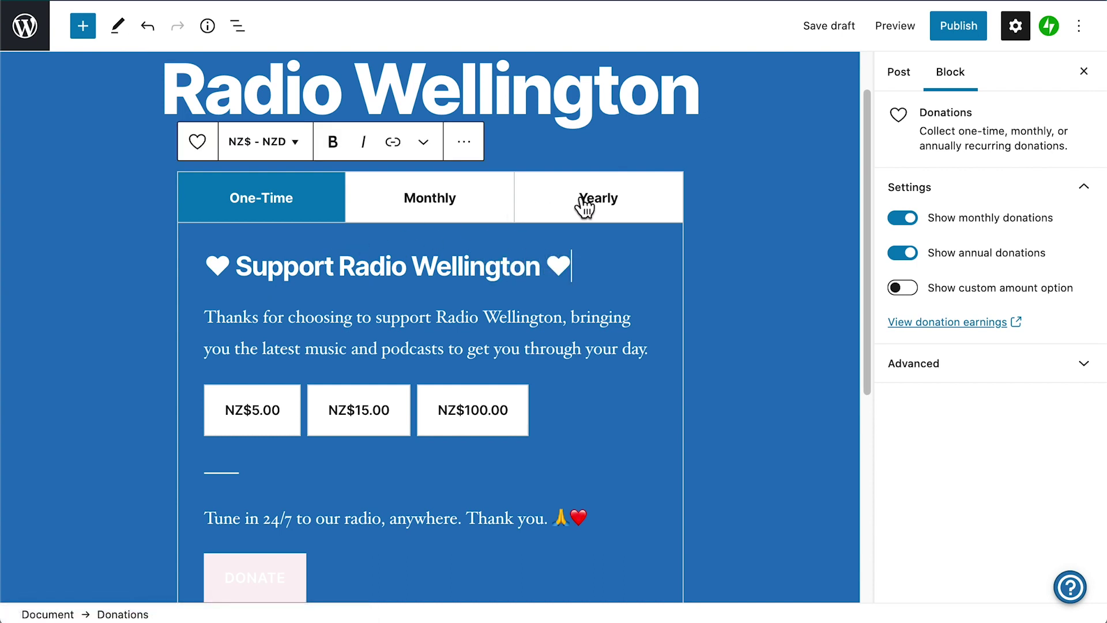
{"action": "scroll", "coordinate": [585, 211], "scroll_direction": "down", "scroll_amount": 1}
{"action": "left_click", "coordinate": [902, 253]}
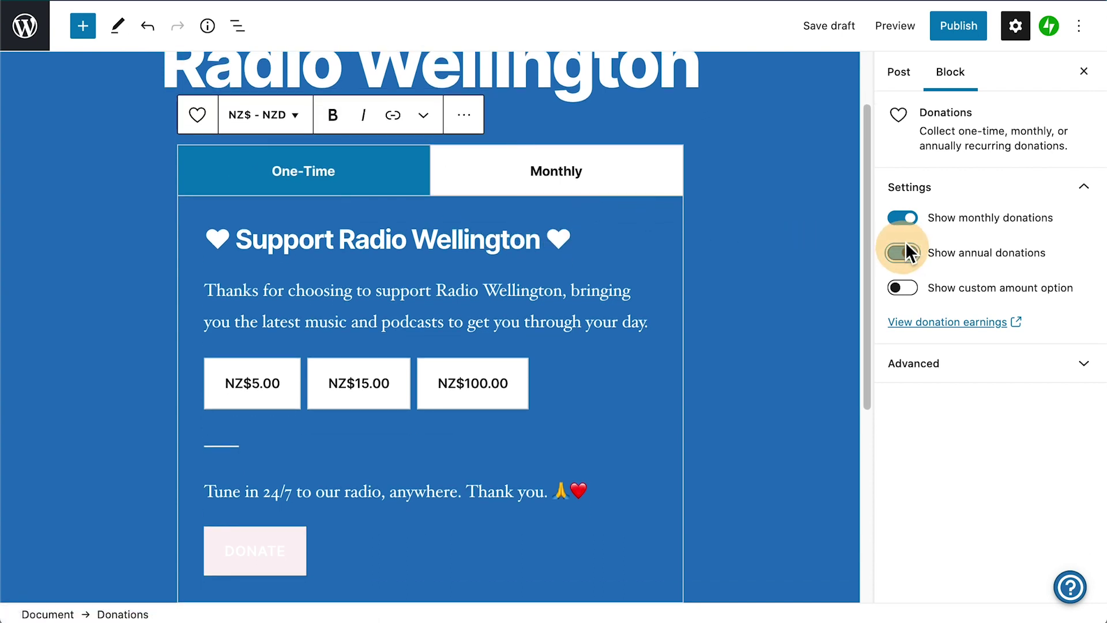
{"action": "left_click", "coordinate": [903, 218]}
Publish the Radio Wellington post and keep the Payments plan renewing monthly.
{"action": "left_click", "coordinate": [981, 38]}
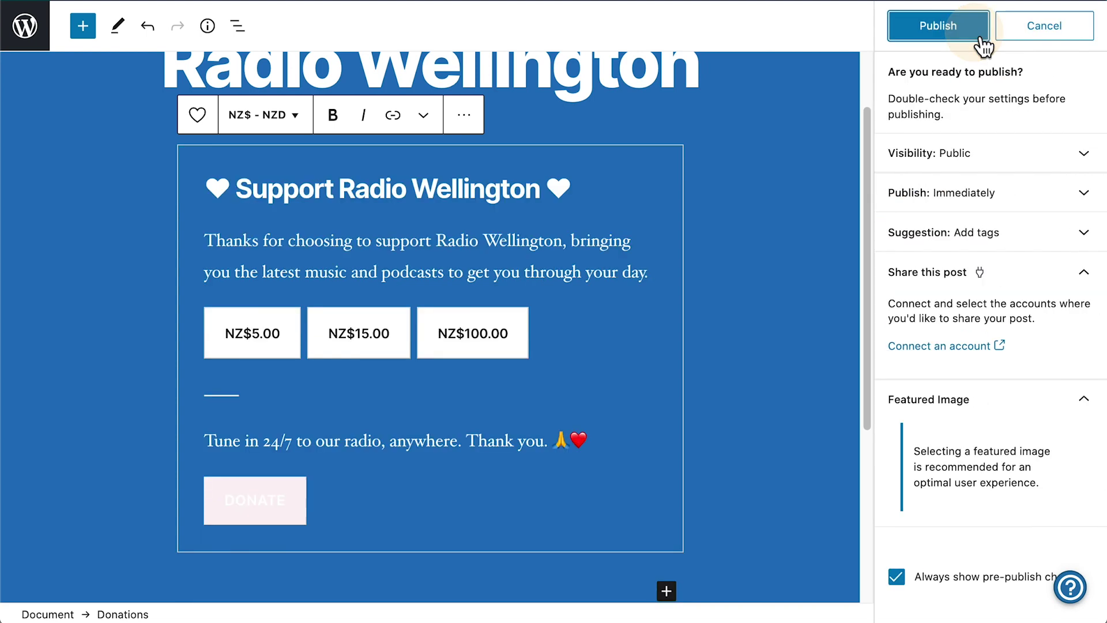
{"action": "left_click", "coordinate": [974, 34]}
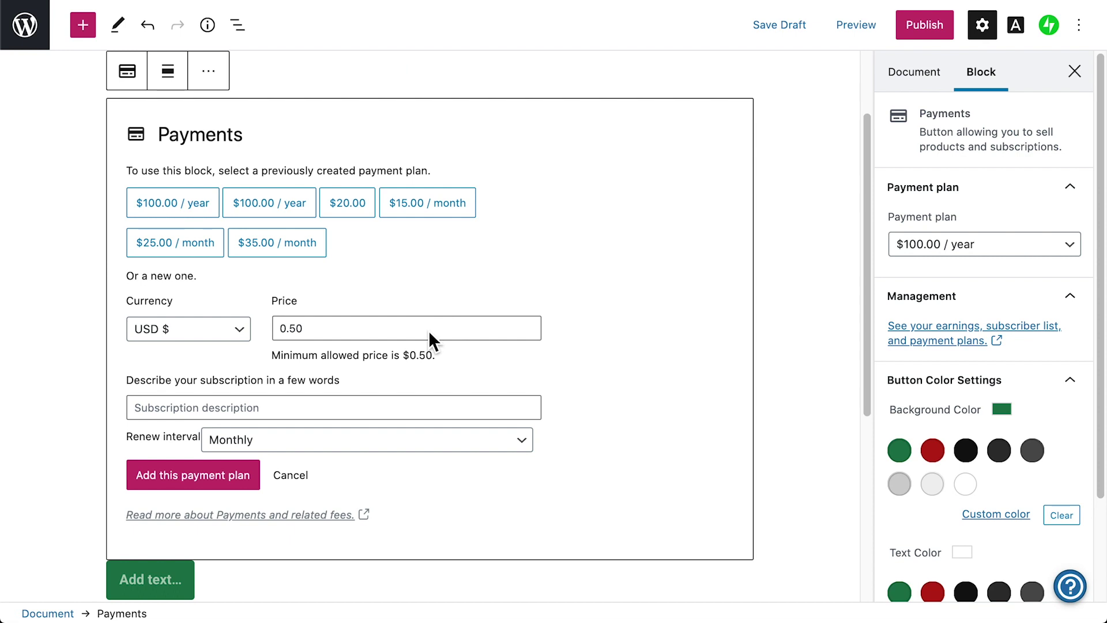
{"action": "left_click", "coordinate": [423, 436]}
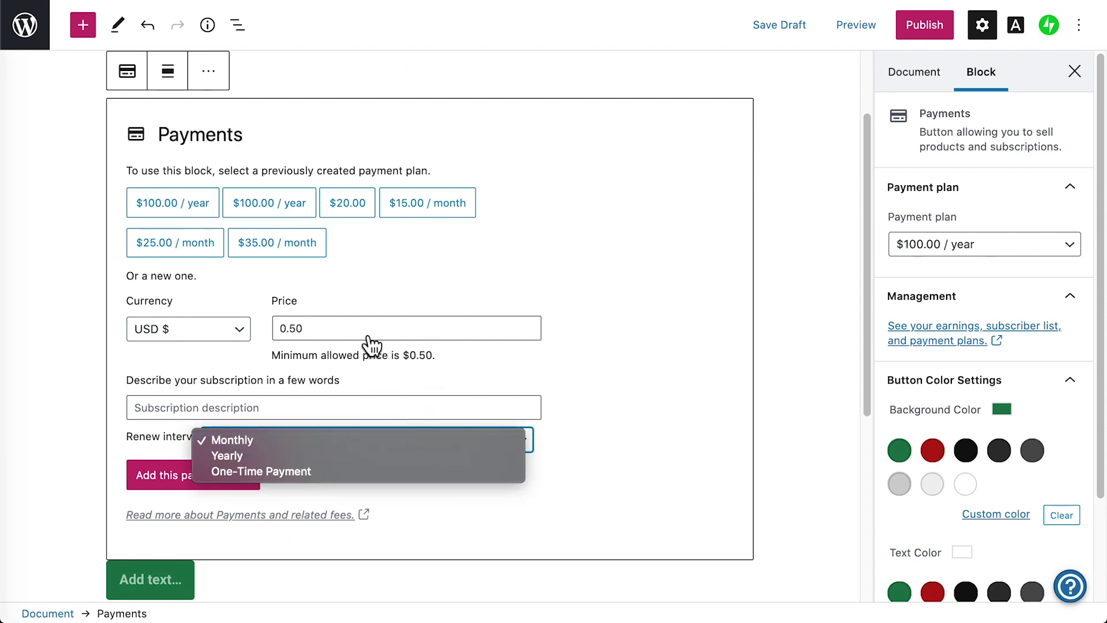
{"action": "left_click", "coordinate": [375, 332]}
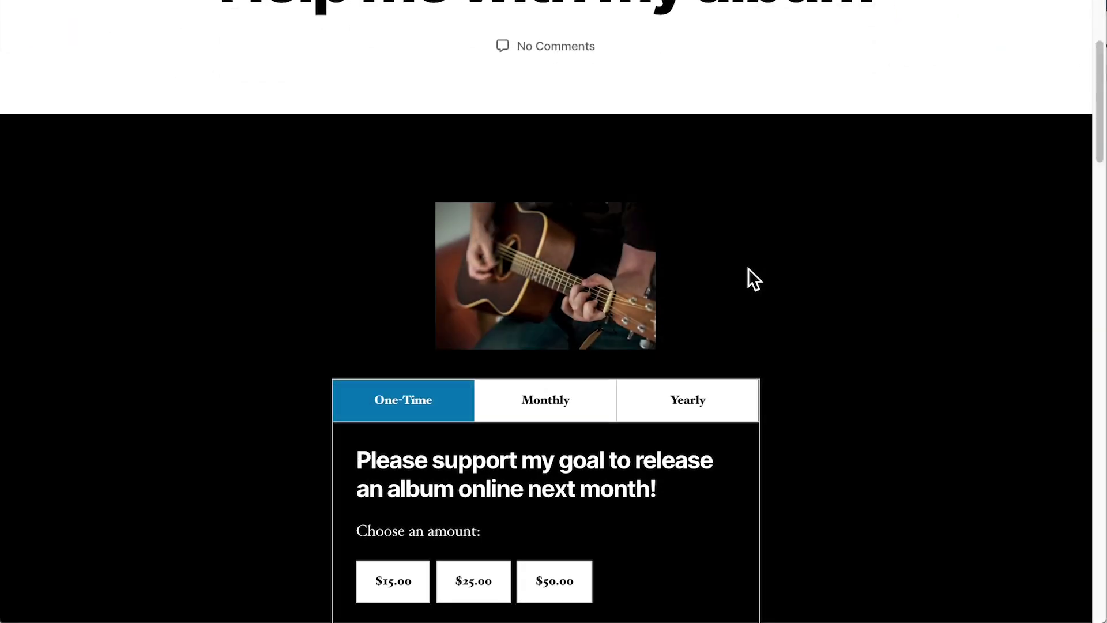
Enter a custom one-time donation of $150 on the album support page.
{"action": "scroll", "coordinate": [749, 268], "scroll_direction": "down", "scroll_amount": 4}
{"action": "scroll", "coordinate": [749, 268], "scroll_direction": "down", "scroll_amount": 3}
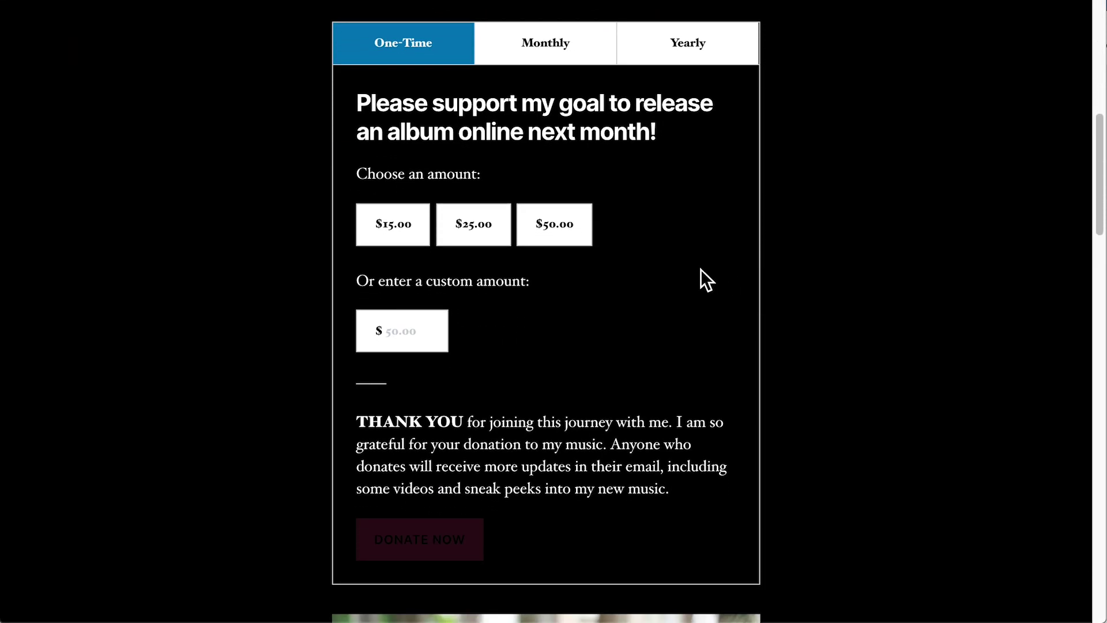
{"action": "left_click", "coordinate": [414, 326]}
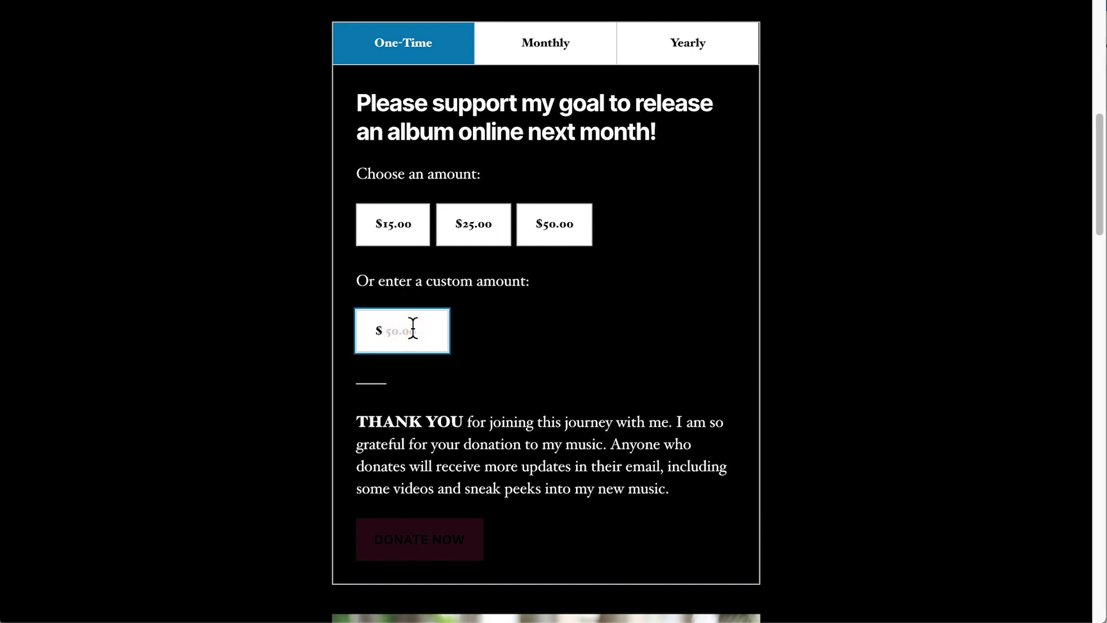
{"action": "type", "text": "150"}
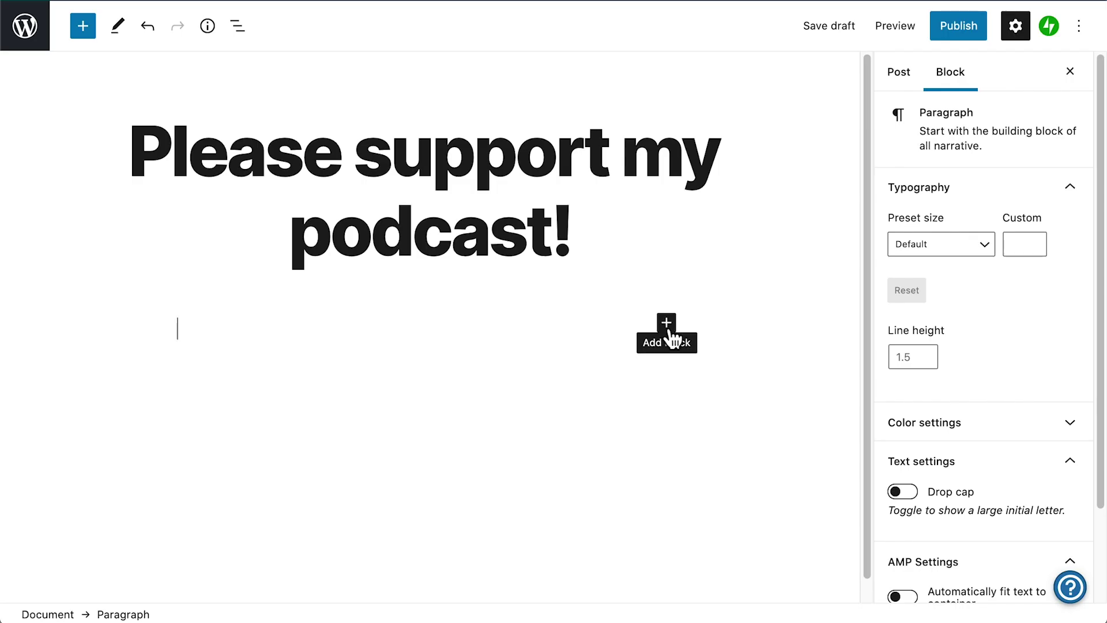
{"action": "left_click", "coordinate": [667, 323]}
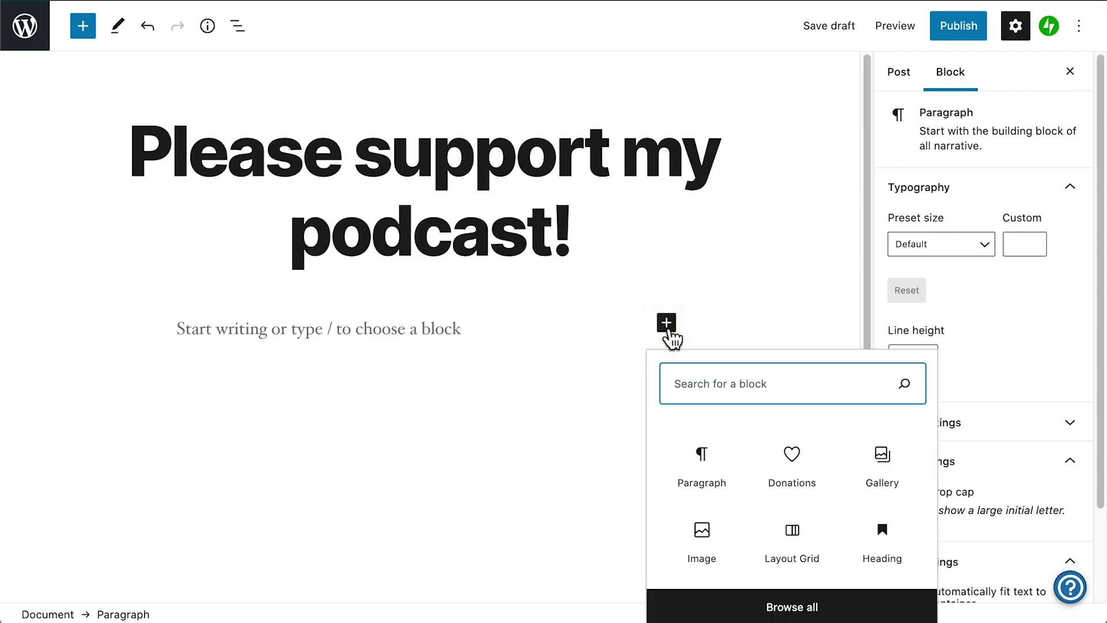
Add a Donations block to the podcast post and connect the site to Stripe.
{"action": "type", "text": "donat"}
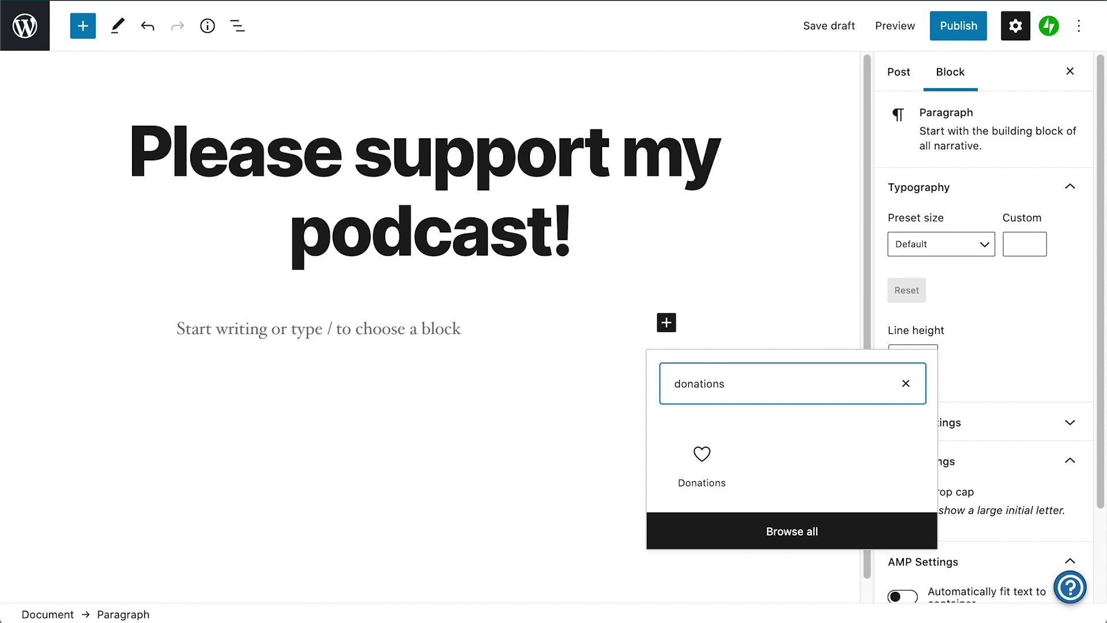
{"action": "type", "text": "ions"}
{"action": "left_click", "coordinate": [702, 455]}
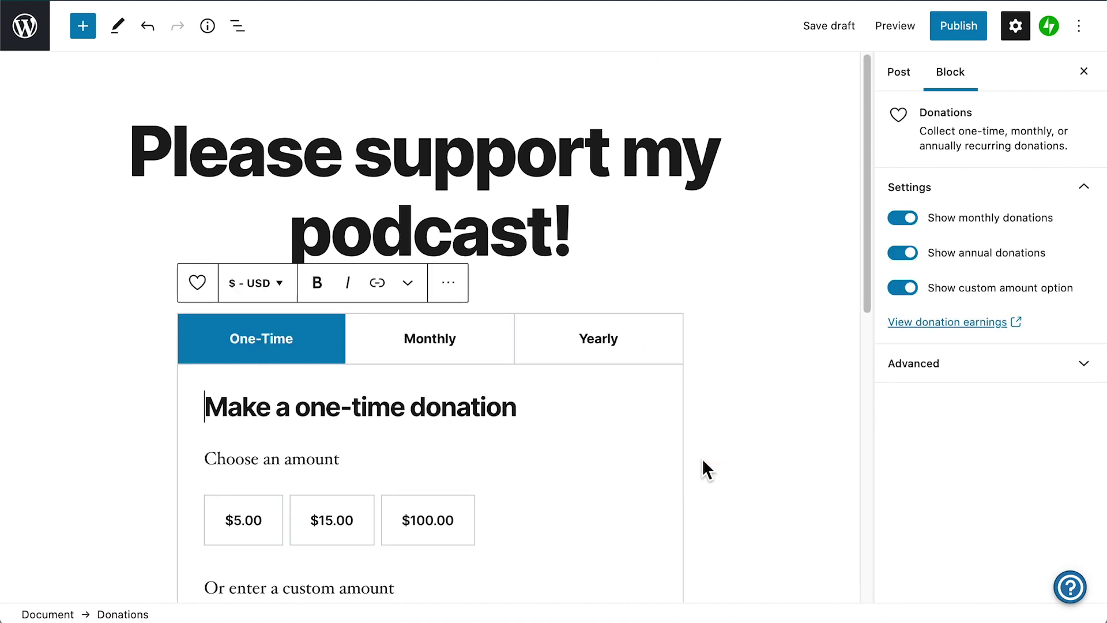
{"action": "scroll", "coordinate": [701, 458], "scroll_direction": "down", "scroll_amount": 3}
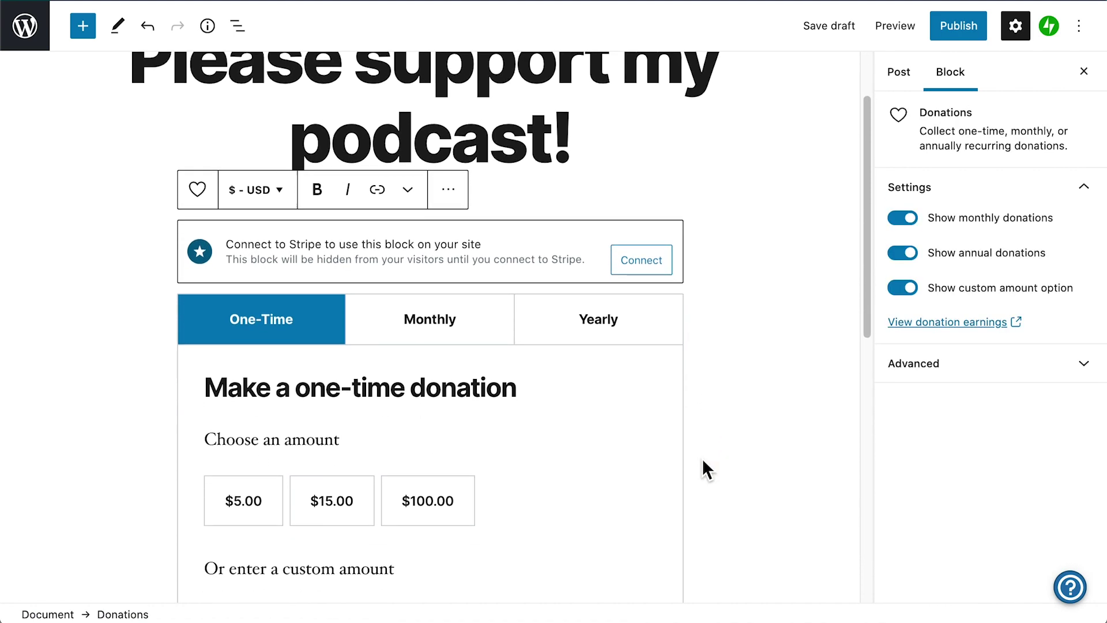
{"action": "left_click", "coordinate": [648, 228]}
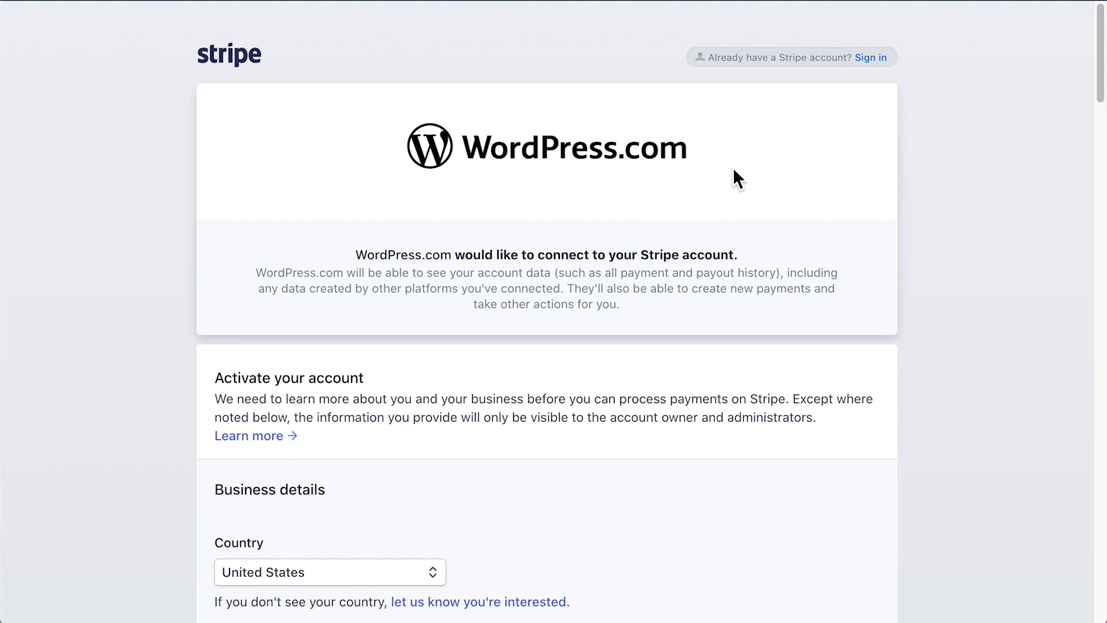
Go to Stripe's sign-in and homepage, scrolling down to the customer logos.
{"action": "left_click", "coordinate": [872, 59]}
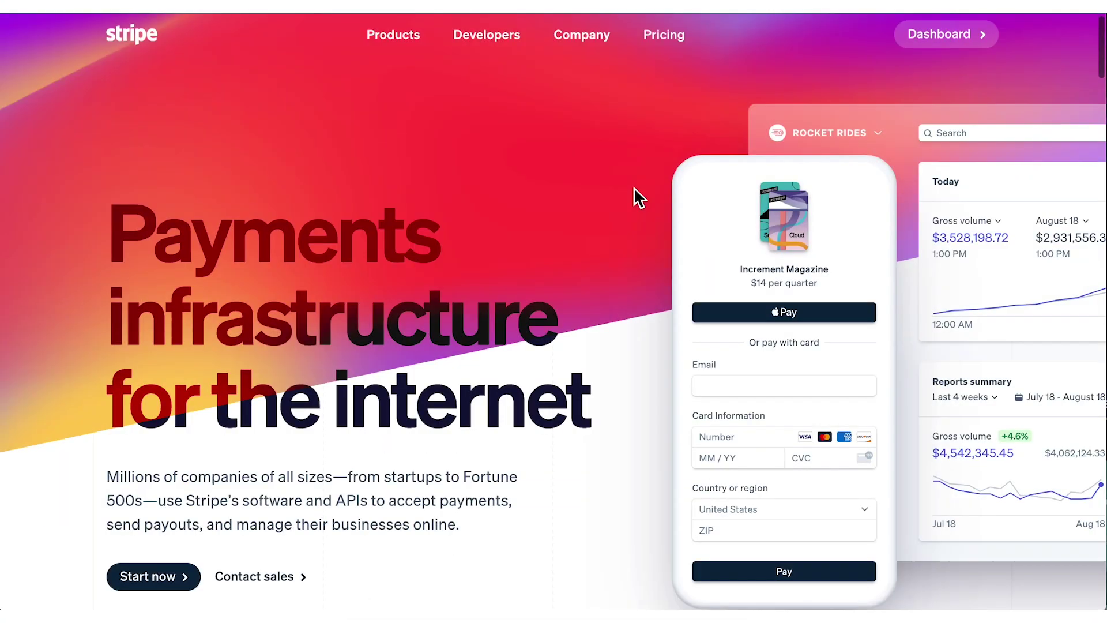
{"action": "scroll", "coordinate": [634, 185], "scroll_direction": "down", "scroll_amount": 1}
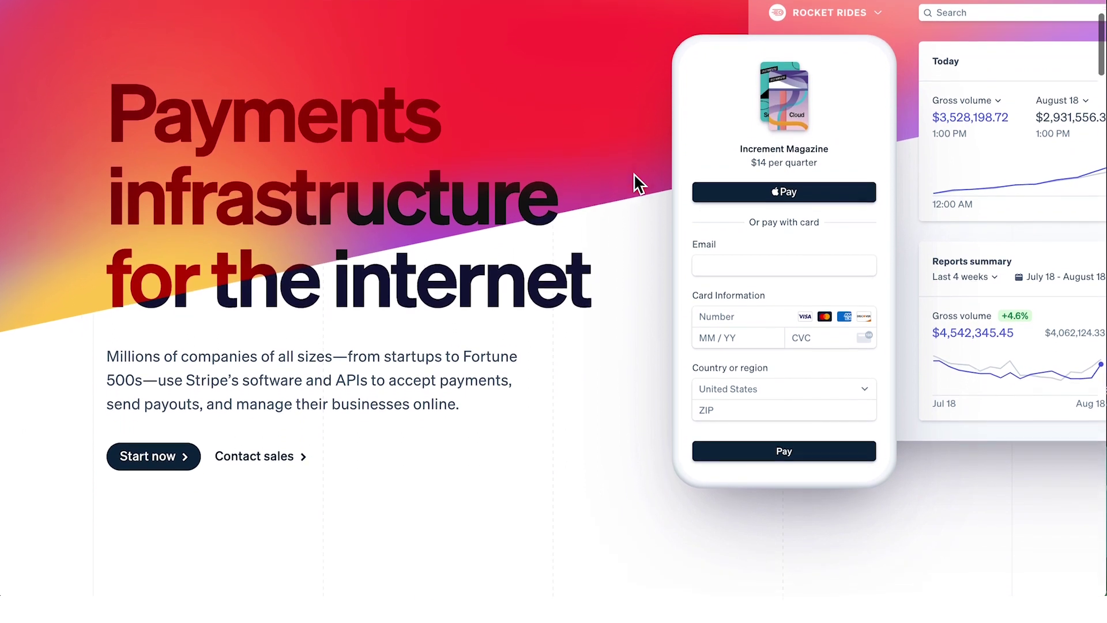
{"action": "scroll", "coordinate": [635, 174], "scroll_direction": "down", "scroll_amount": 2}
{"action": "scroll", "coordinate": [637, 181], "scroll_direction": "down", "scroll_amount": 2}
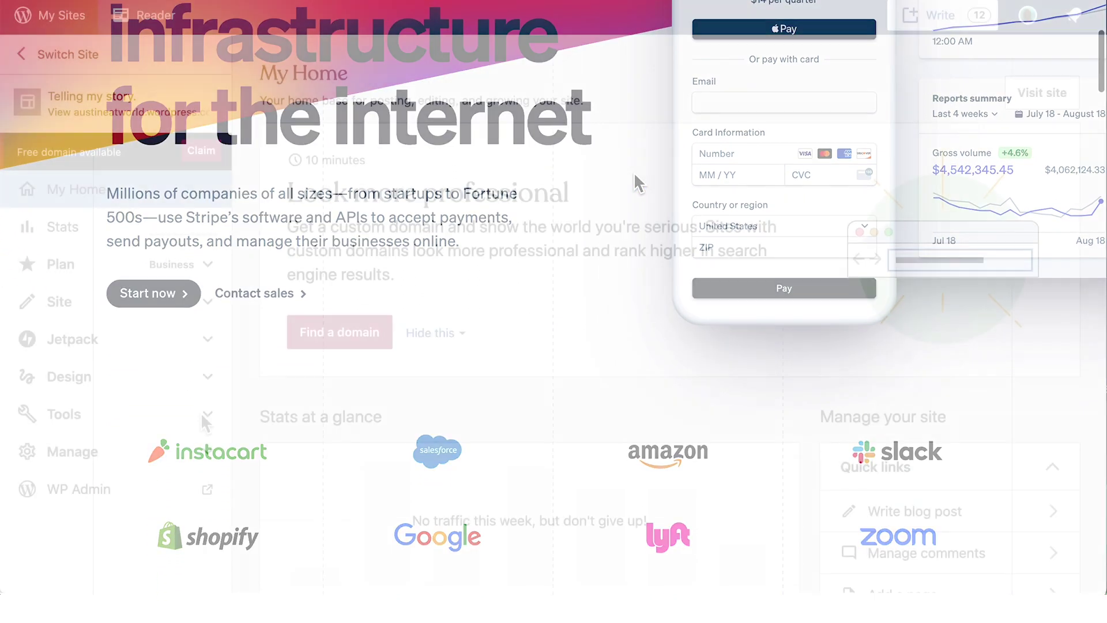
Go to Tools > Earn and open Collect payments to view earnings, customers and subscribers.
{"action": "left_click", "coordinate": [211, 428]}
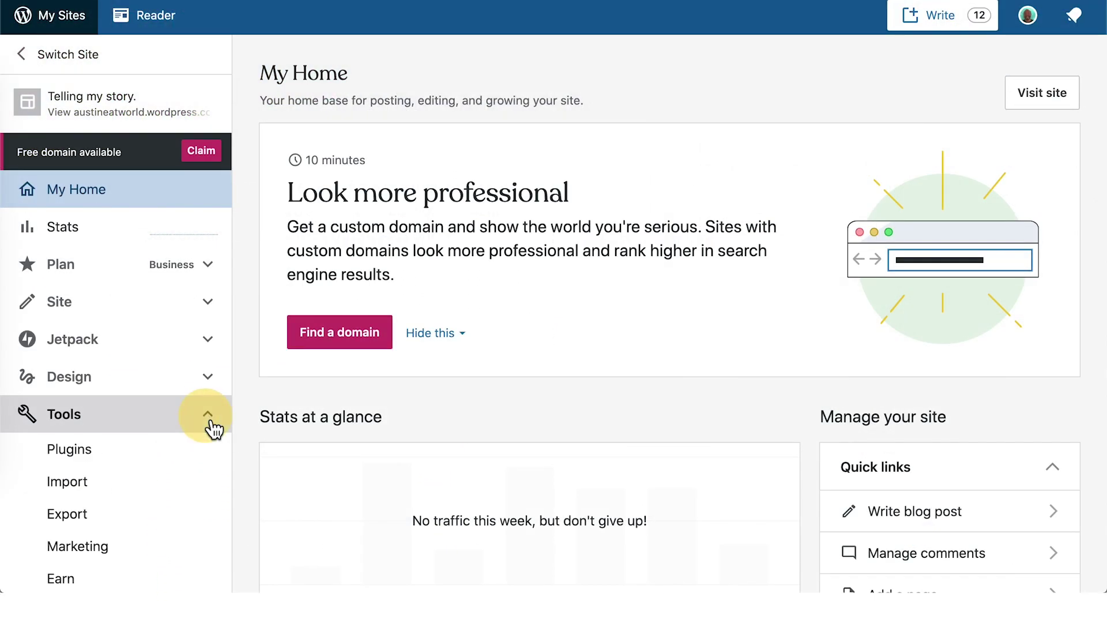
{"action": "scroll", "coordinate": [210, 452], "scroll_direction": "down", "scroll_amount": 2}
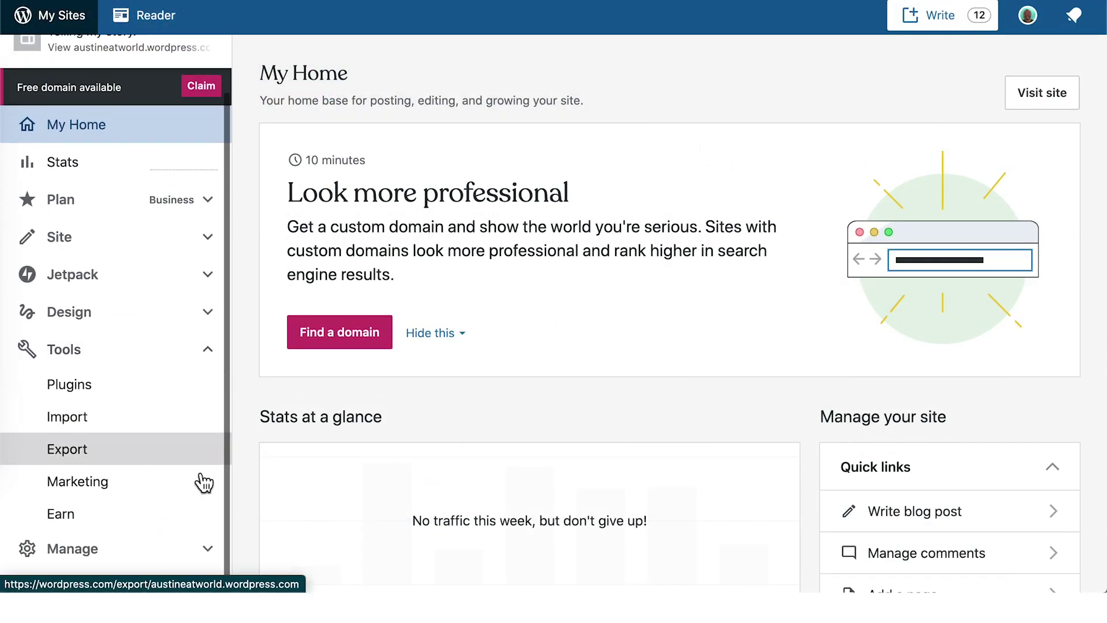
{"action": "left_click", "coordinate": [199, 512]}
{"action": "scroll", "coordinate": [242, 502], "scroll_direction": "down", "scroll_amount": 2}
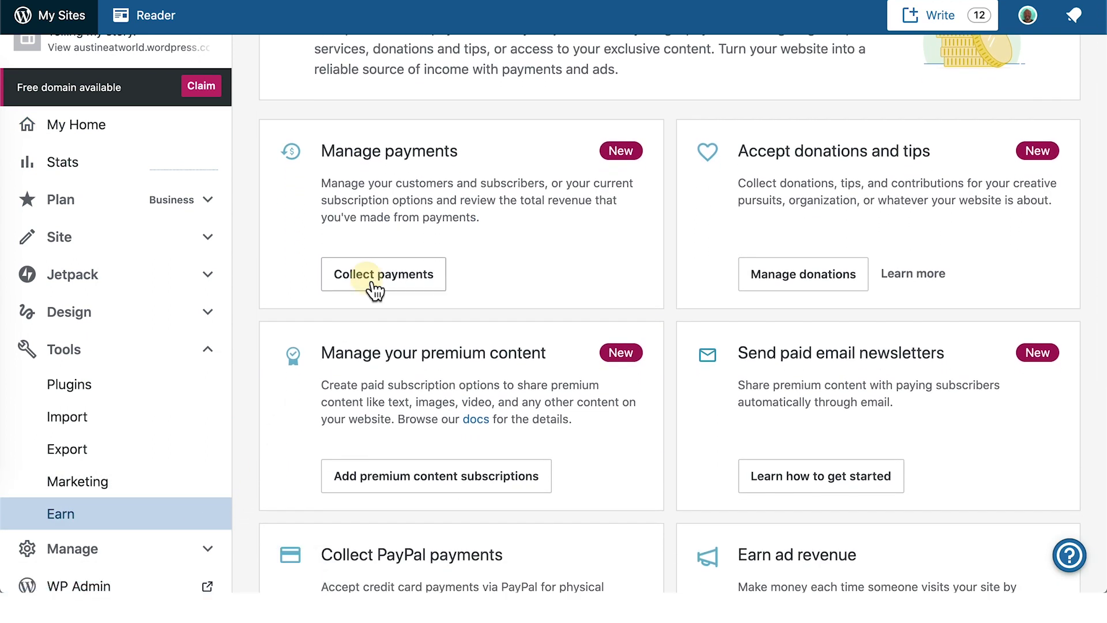
{"action": "left_click", "coordinate": [375, 288]}
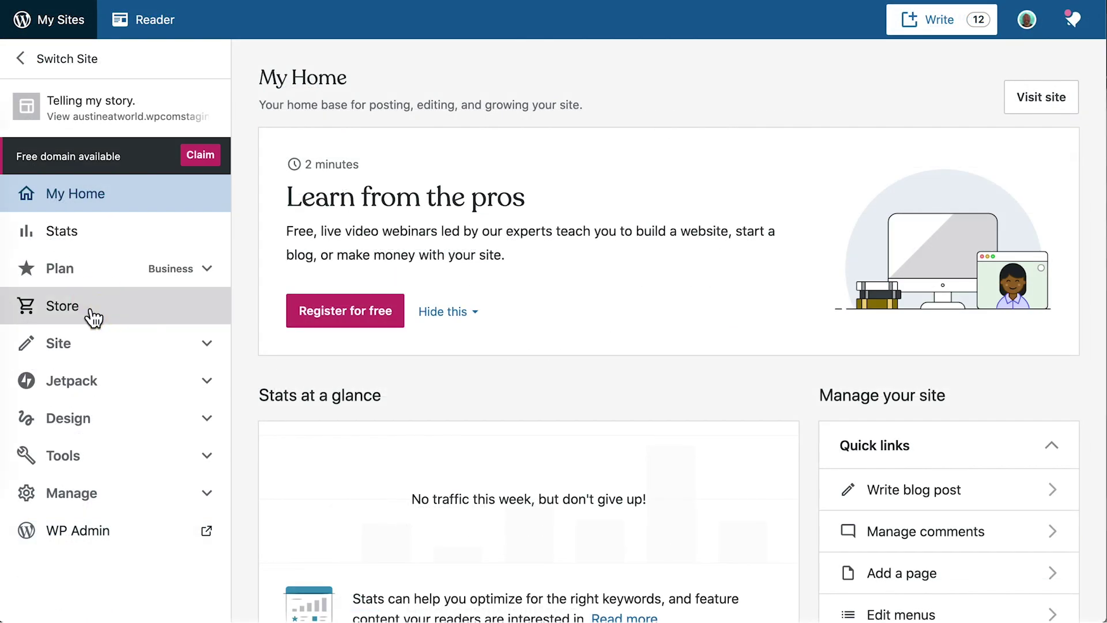
Open the Store dashboard and start the WooCommerce store setup.
{"action": "left_click", "coordinate": [90, 311]}
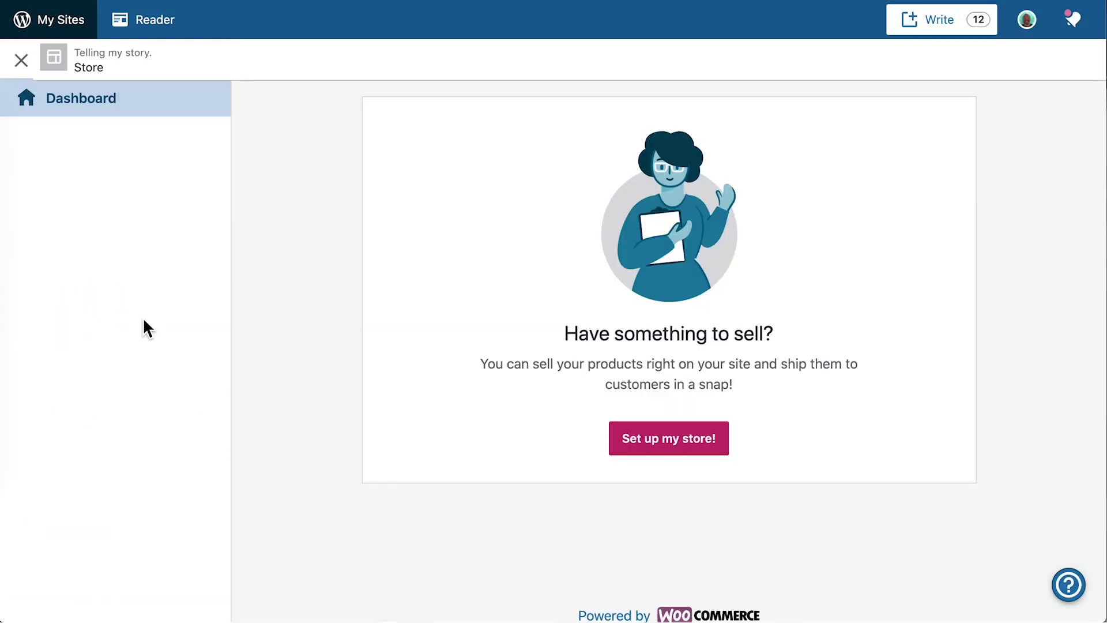
{"action": "left_click", "coordinate": [612, 426]}
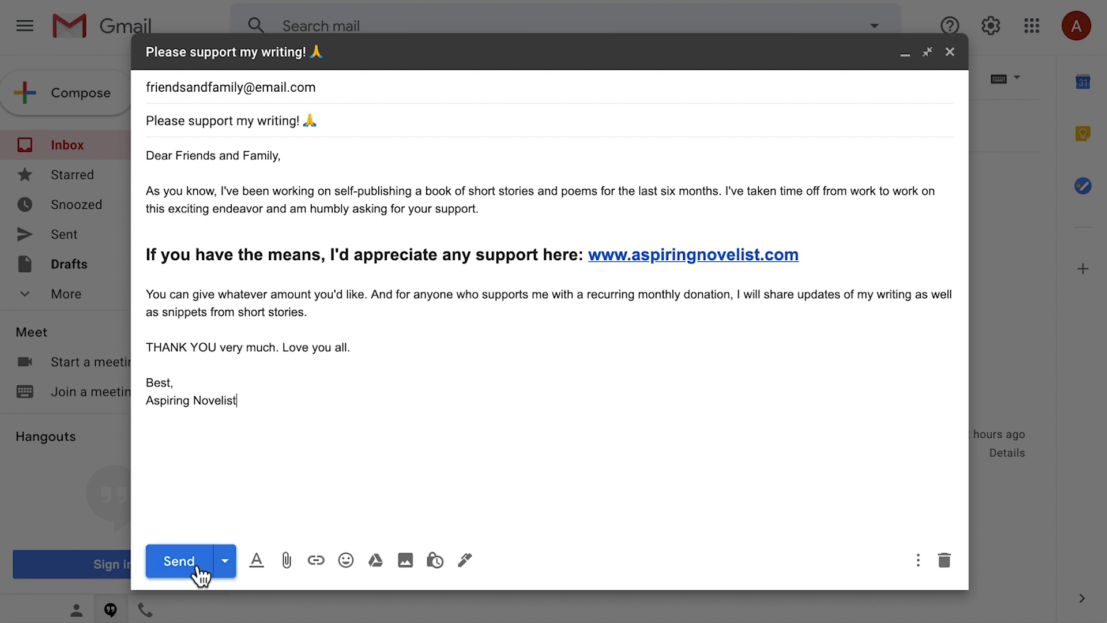
Send the 'Please support my writing!' email to friends and family.
{"action": "left_click", "coordinate": [193, 565]}
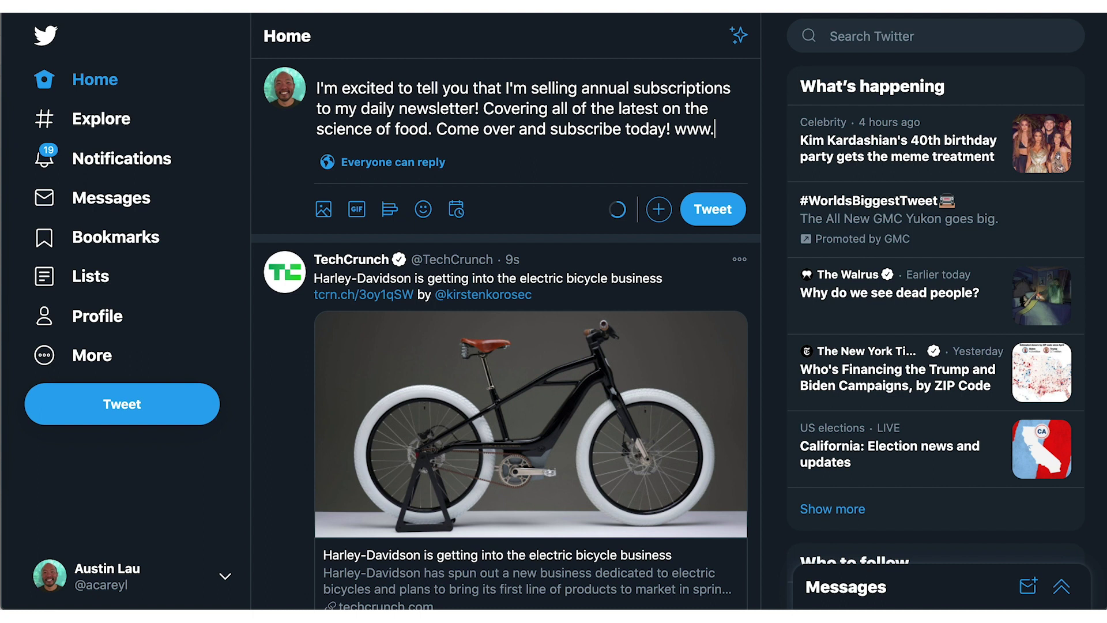
{"action": "type", "text": "foodscien"}
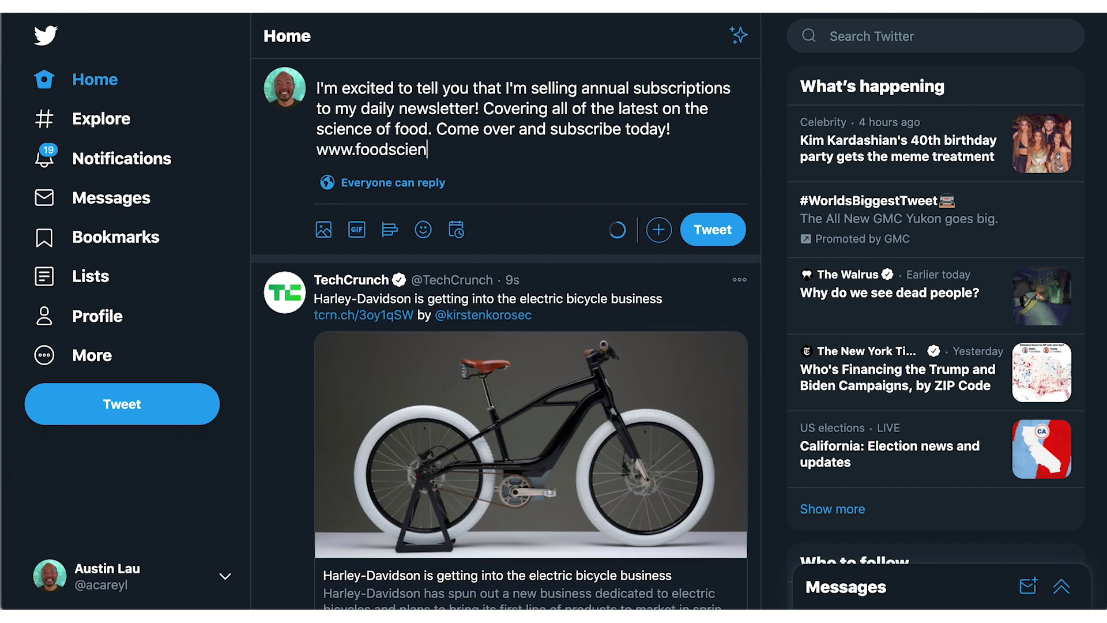
{"action": "type", "text": "tist123.com"}
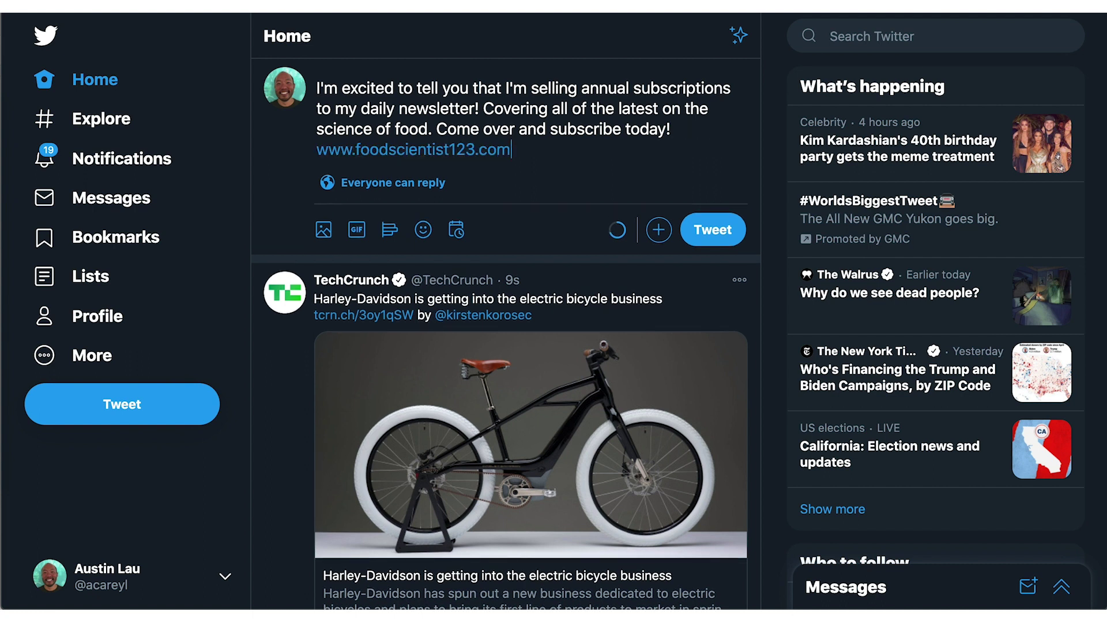
{"action": "left_click", "coordinate": [700, 238]}
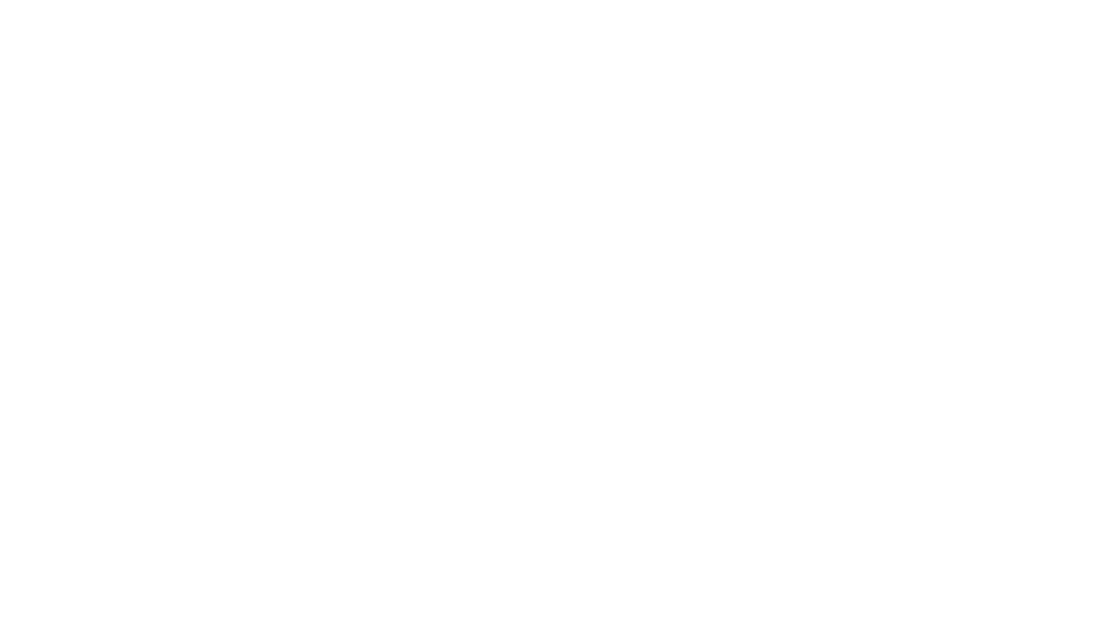
Search the block inserter for 'pre', then 'paym' to find the Payments block.
{"action": "left_click", "coordinate": [686, 243]}
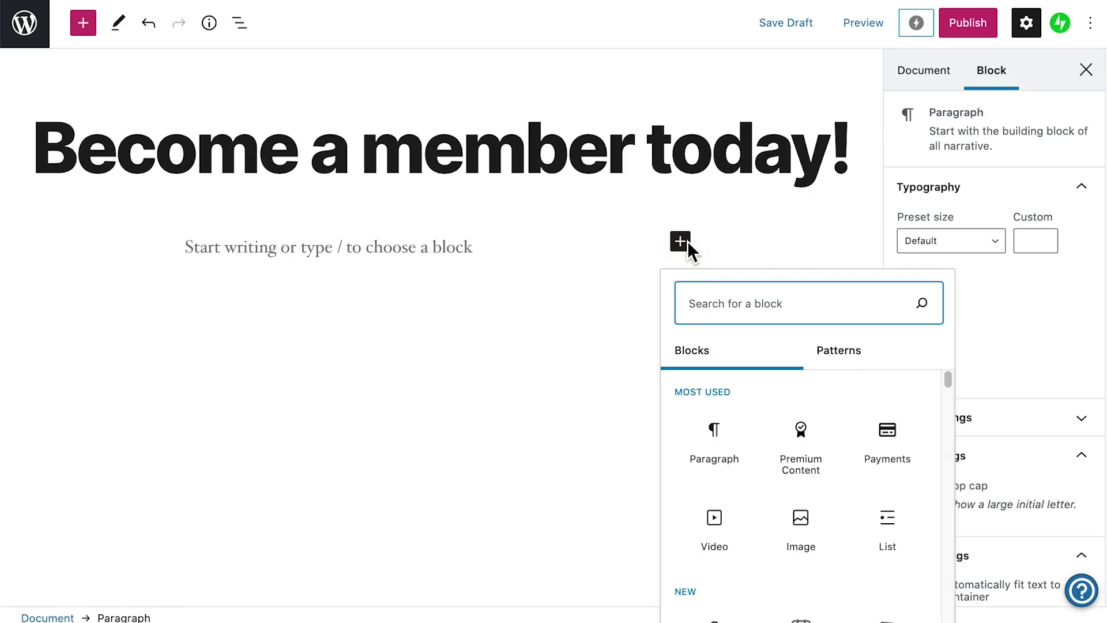
{"action": "type", "text": "pre"}
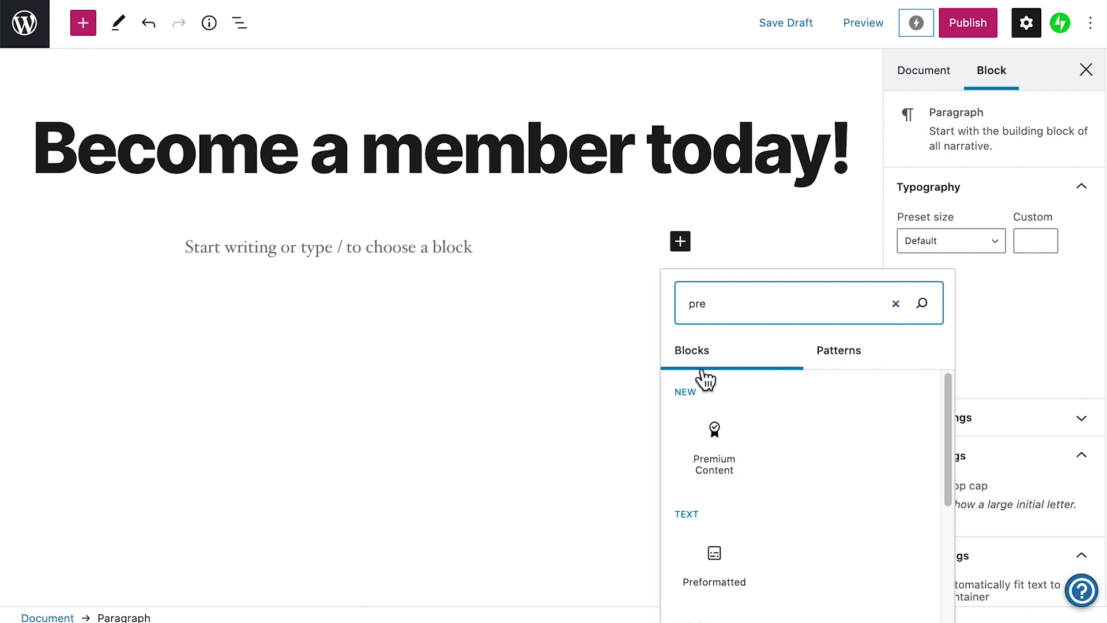
{"action": "key", "text": "BackSpace"}
{"action": "key", "text": "BackSpace"}
{"action": "type", "text": "aymen"}
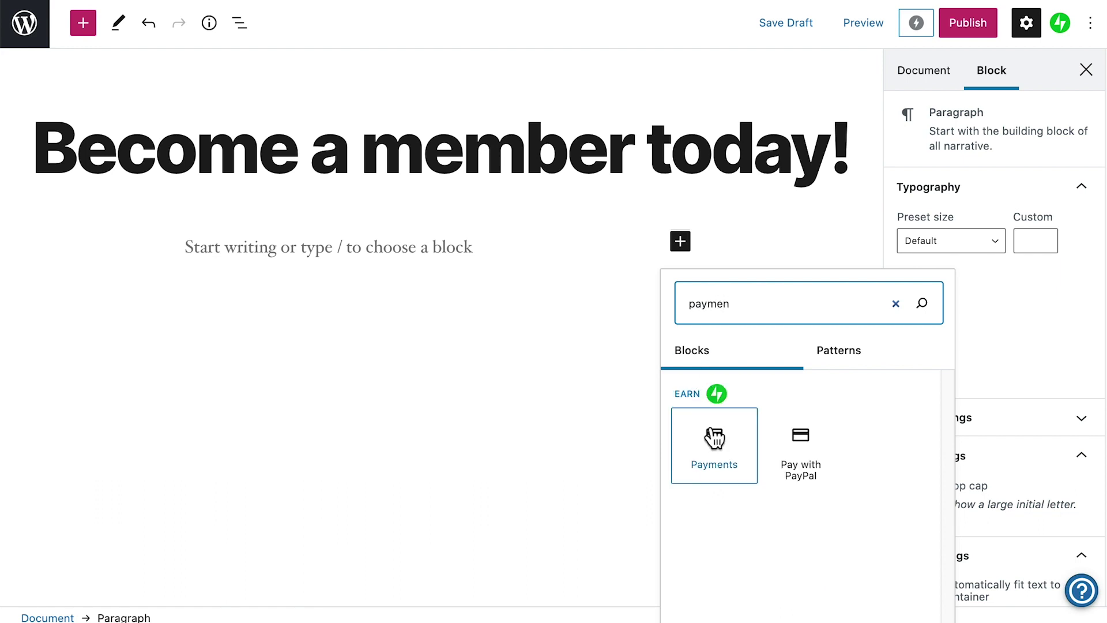
Search WordPress.com support for 'payments', then 'premium content'.
{"action": "type", "text": "pay"}
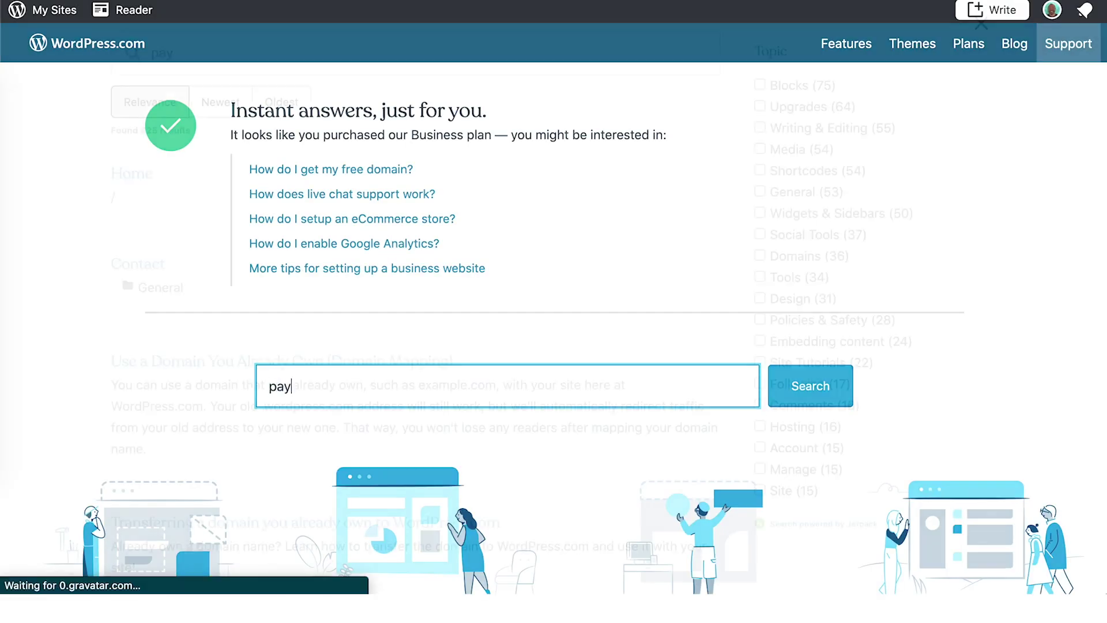
{"action": "type", "text": "ments"}
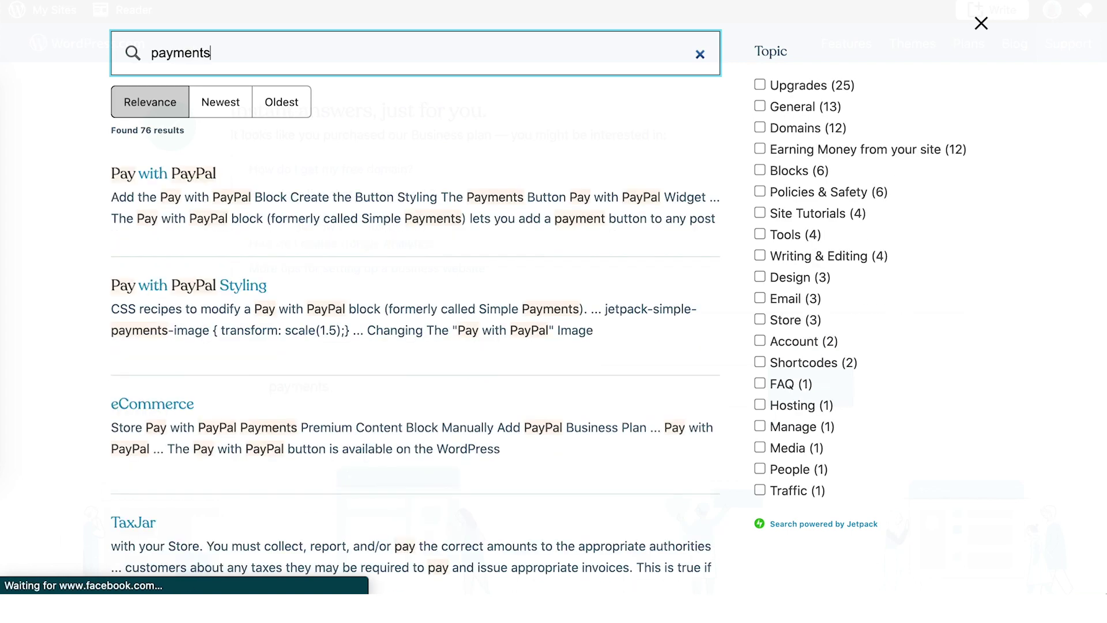
{"action": "key", "text": "BackSpace"}
{"action": "key", "text": "BackSpace"}
{"action": "key", "text": "BackSpace"}
{"action": "key", "text": "BackSpace"}
{"action": "key", "text": "BackSpace"}
{"action": "key", "text": "BackSpace"}
{"action": "key", "text": "BackSpace"}
{"action": "key", "text": "BackSpace"}
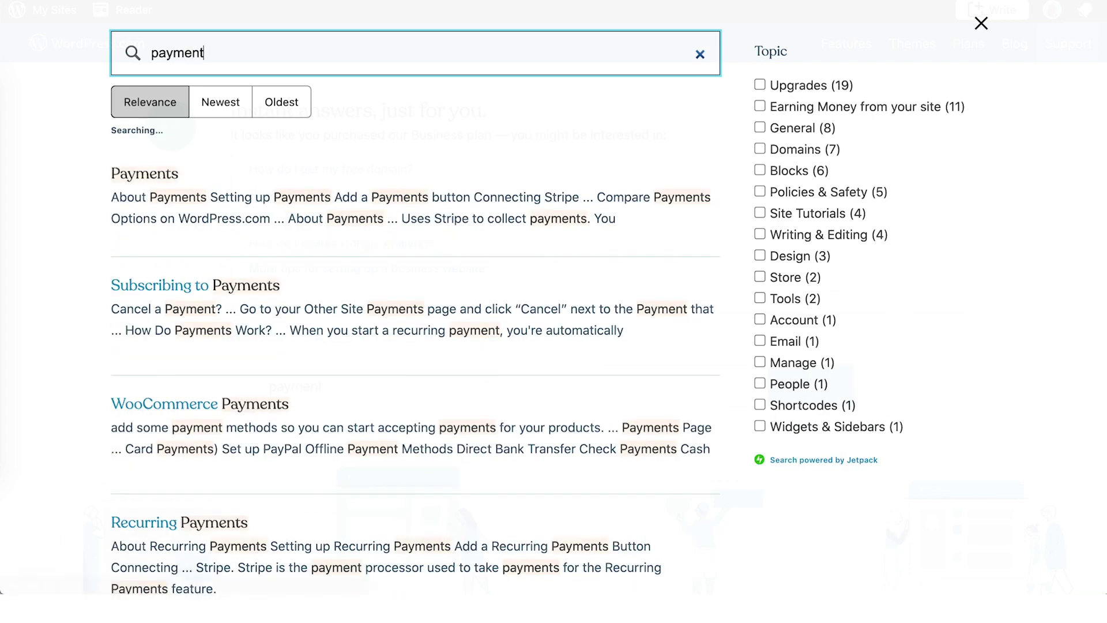
{"action": "type", "text": "prei"}
{"action": "key", "text": "BackSpace"}
{"action": "type", "text": "mium c"}
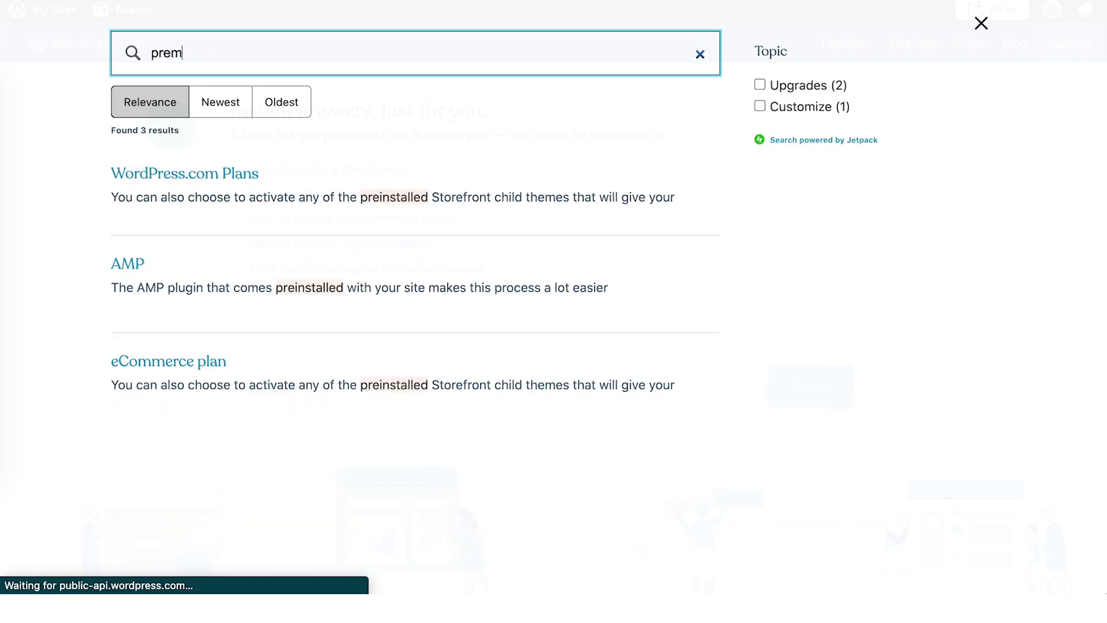
Search support for 'donations' and open the Donations guide.
{"action": "key", "text": "BackSpace"}
{"action": "key", "text": "BackSpace"}
{"action": "key", "text": "BackSpace"}
{"action": "key", "text": "BackSpace"}
{"action": "key", "text": "BackSpace"}
{"action": "key", "text": "BackSpace"}
{"action": "key", "text": "BackSpace"}
{"action": "key", "text": "BackSpace"}
{"action": "key", "text": "BackSpace"}
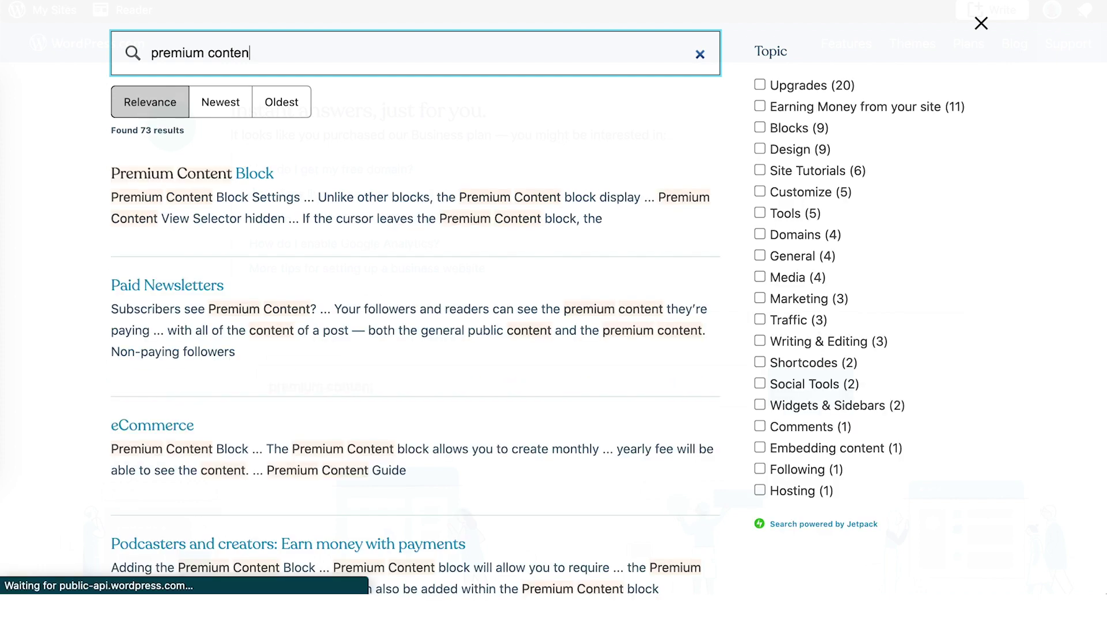
{"action": "key", "text": "BackSpace"}
{"action": "key", "text": "BackSpace"}
{"action": "key", "text": "BackSpace"}
{"action": "key", "text": "BackSpace"}
{"action": "key", "text": "BackSpace"}
{"action": "key", "text": "BackSpace"}
{"action": "type", "text": "donations"}
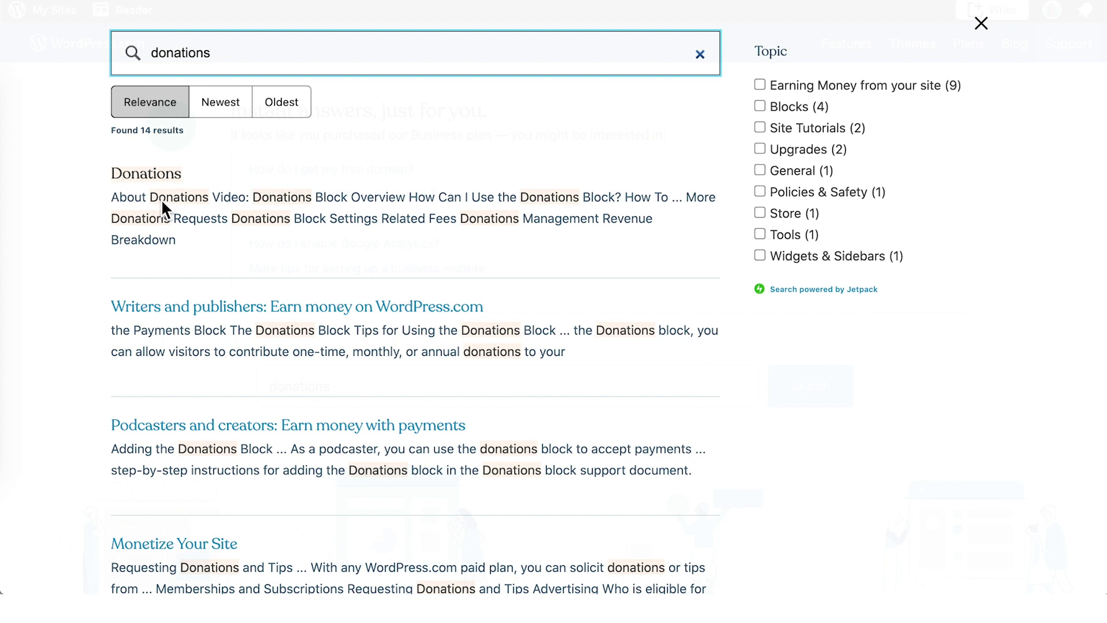
{"action": "left_click", "coordinate": [160, 195]}
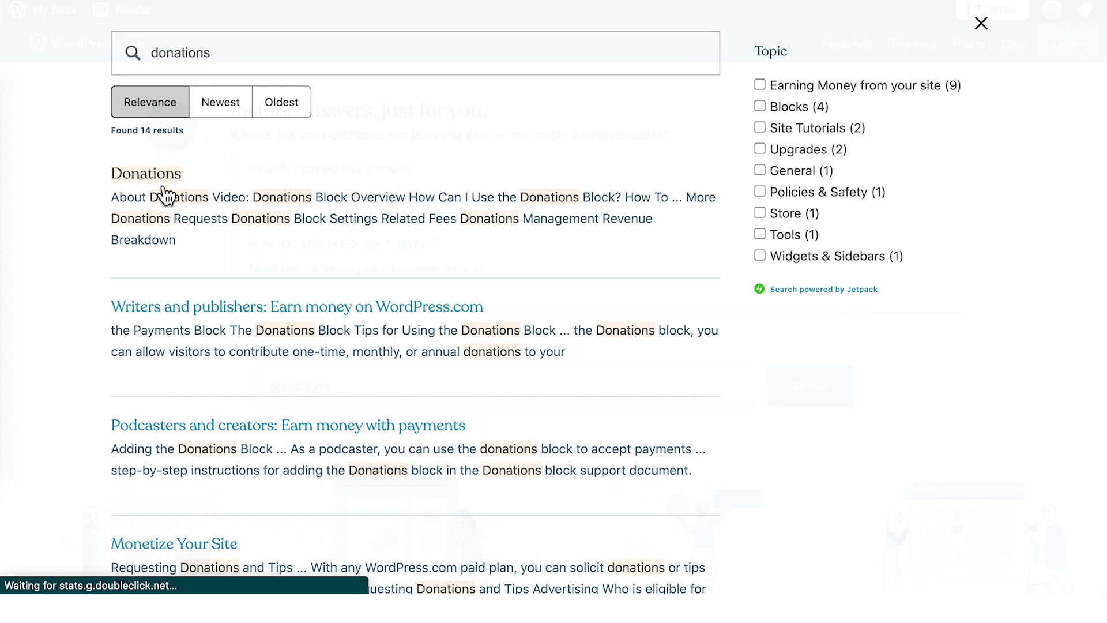